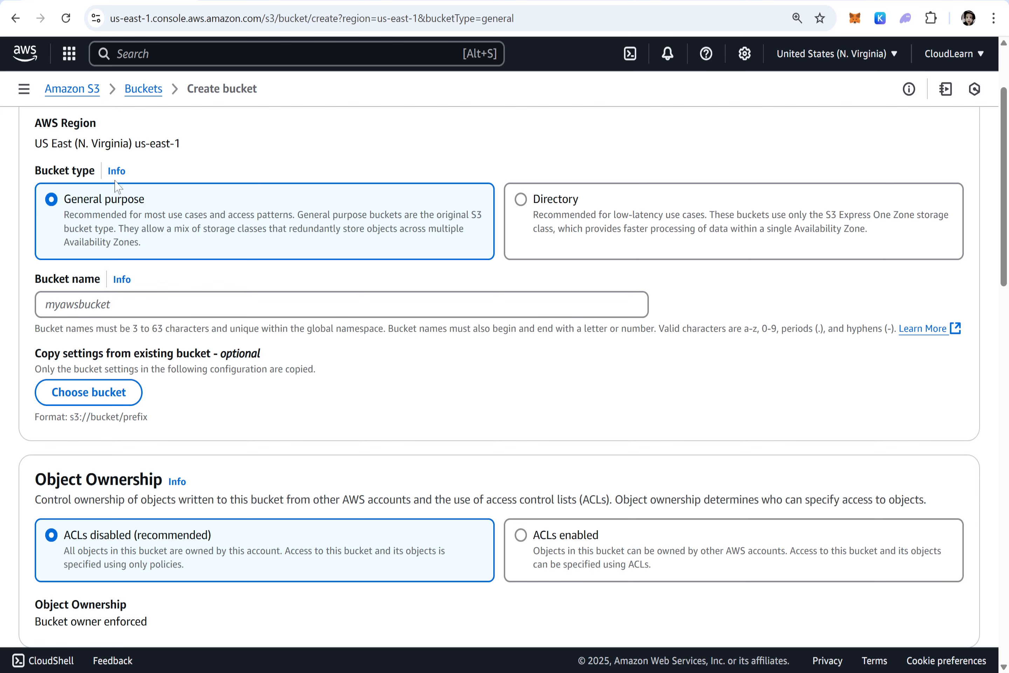
Set the new bucket's type to Directory.
{"action": "left_click", "coordinate": [550, 201]}
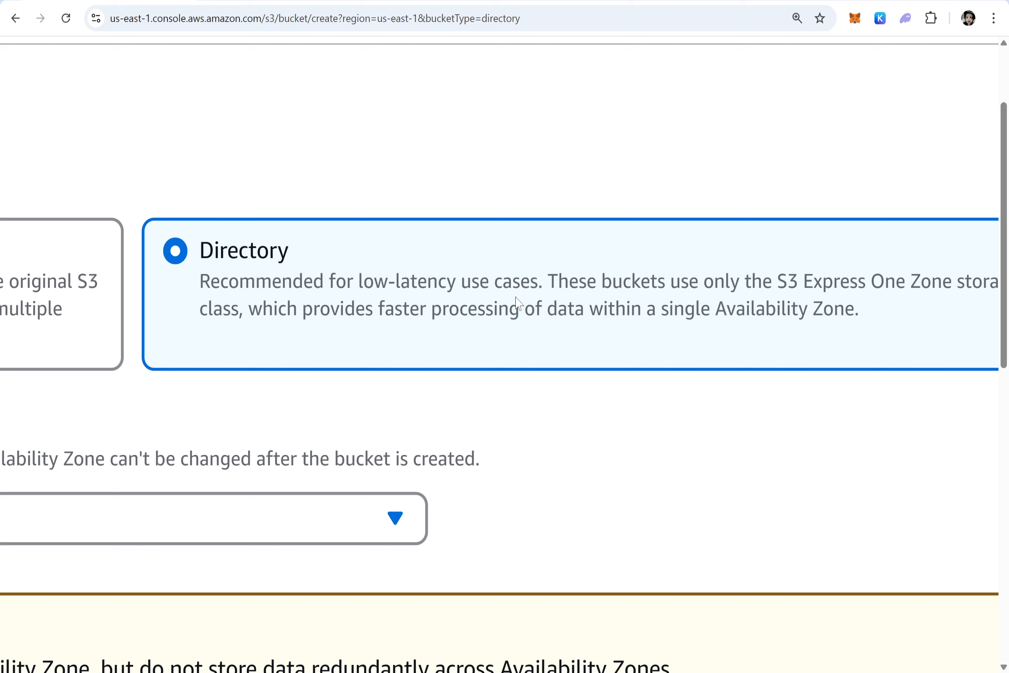
{"action": "scroll", "coordinate": [682, 305], "scroll_direction": "right", "scroll_amount": 3}
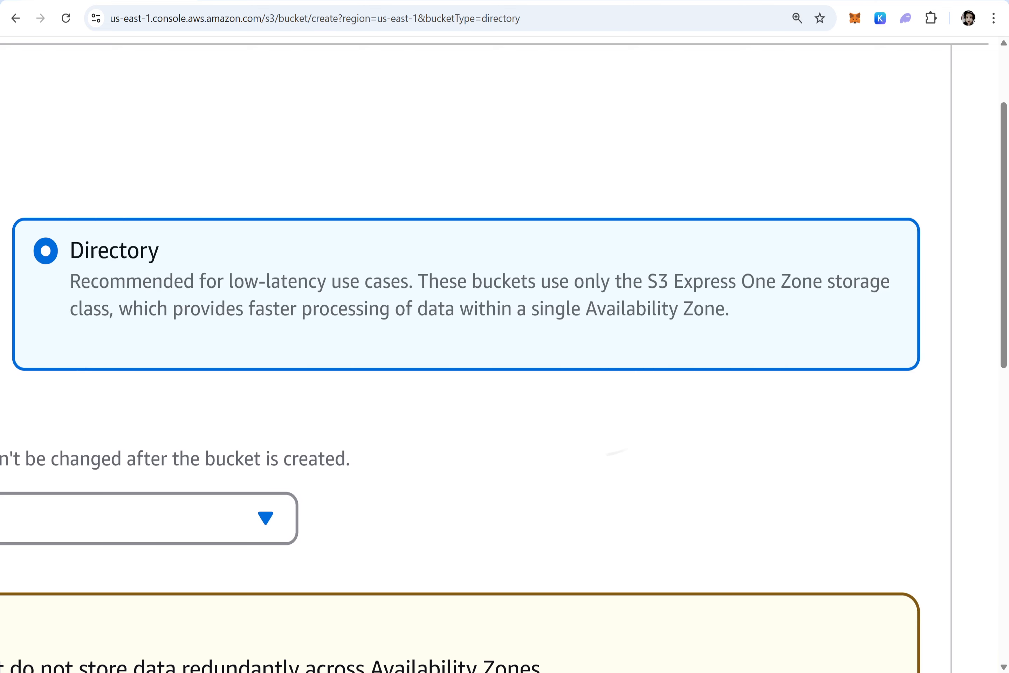
{"action": "scroll", "coordinate": [608, 455], "scroll_direction": "left", "scroll_amount": 1}
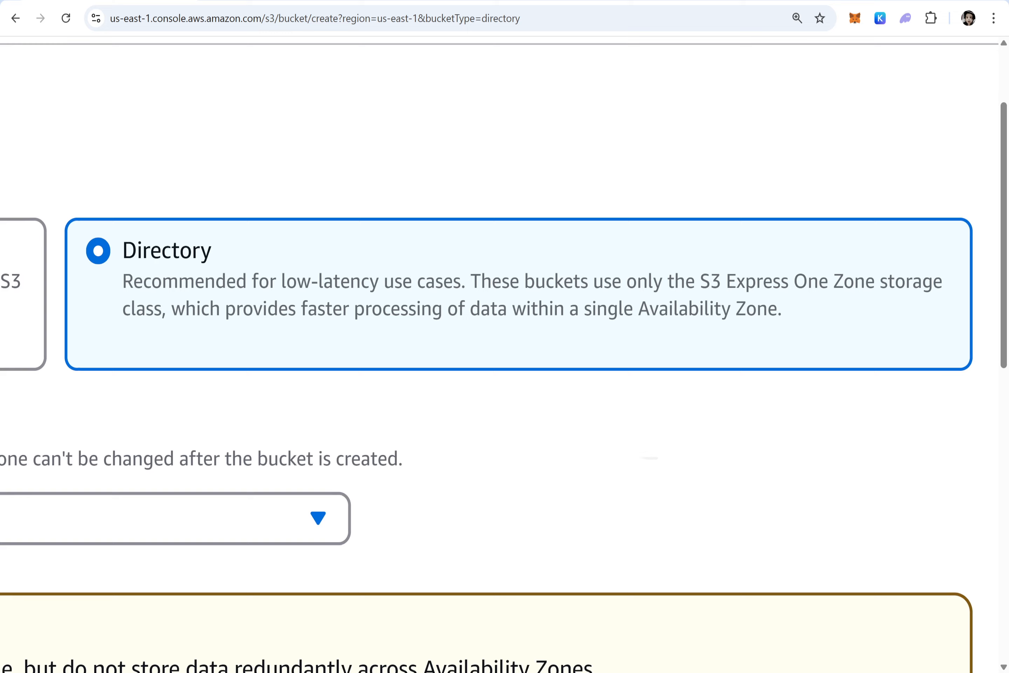
{"action": "scroll", "coordinate": [504, 347], "scroll_direction": "left", "scroll_amount": 3}
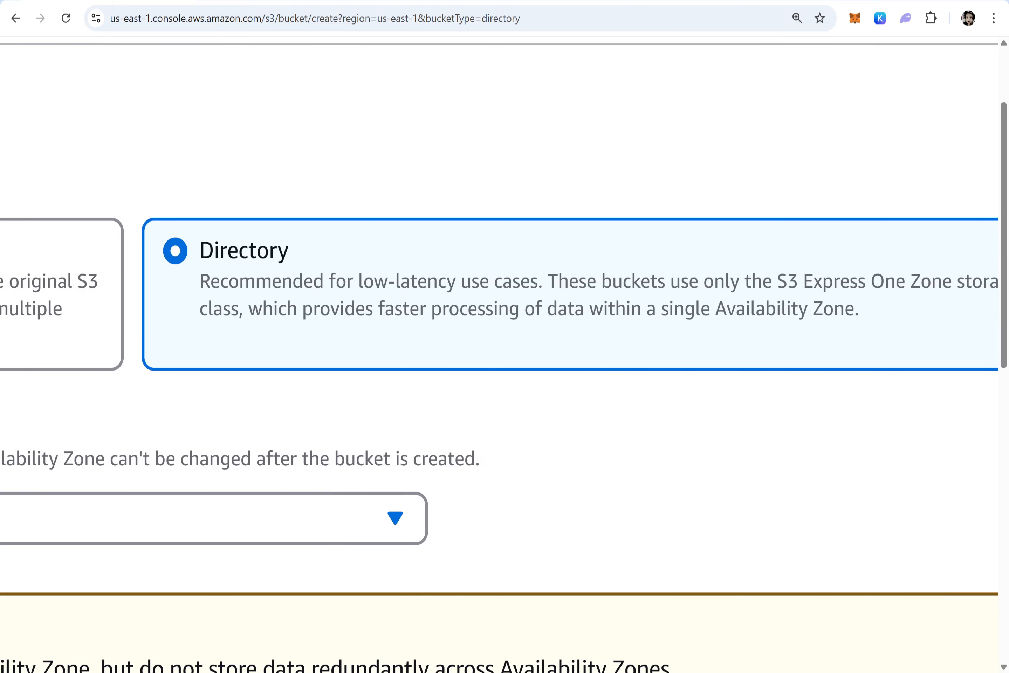
{"action": "scroll", "coordinate": [893, 430], "scroll_direction": "down", "scroll_amount": 5}
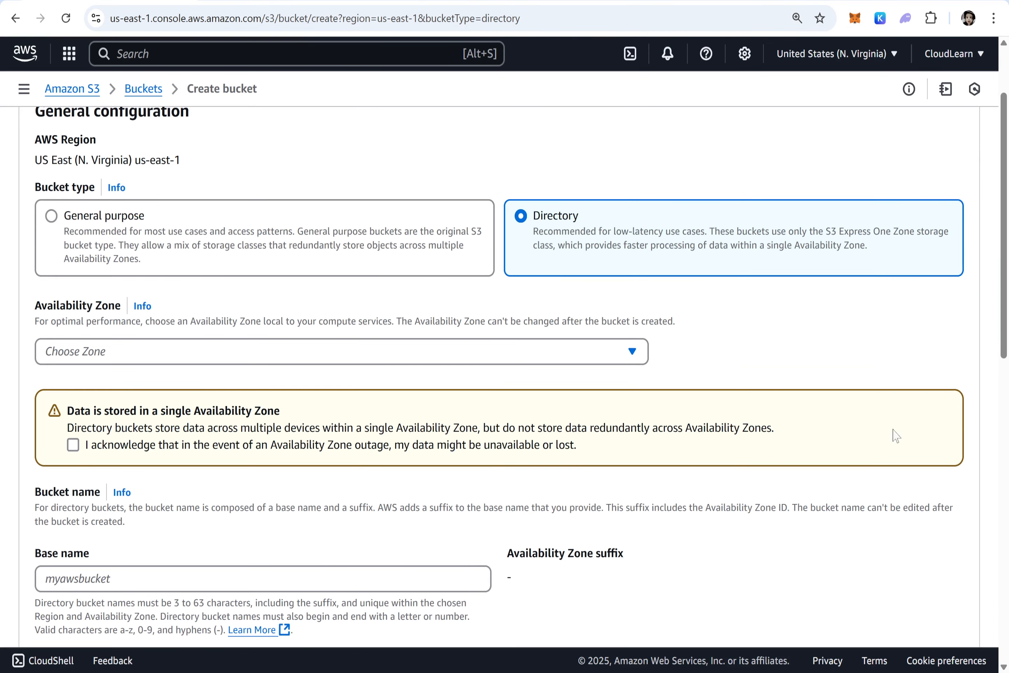
Choose US East (N. Virginia) use1-az4 as the bucket's Availability Zone.
{"action": "left_click", "coordinate": [634, 354]}
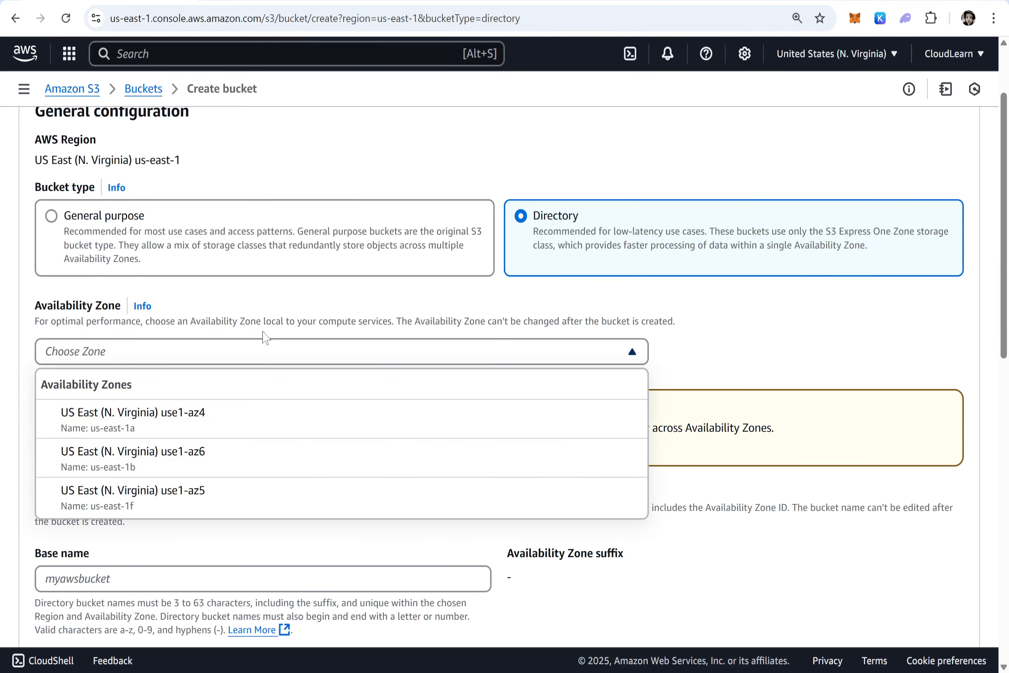
{"action": "left_click", "coordinate": [743, 249]}
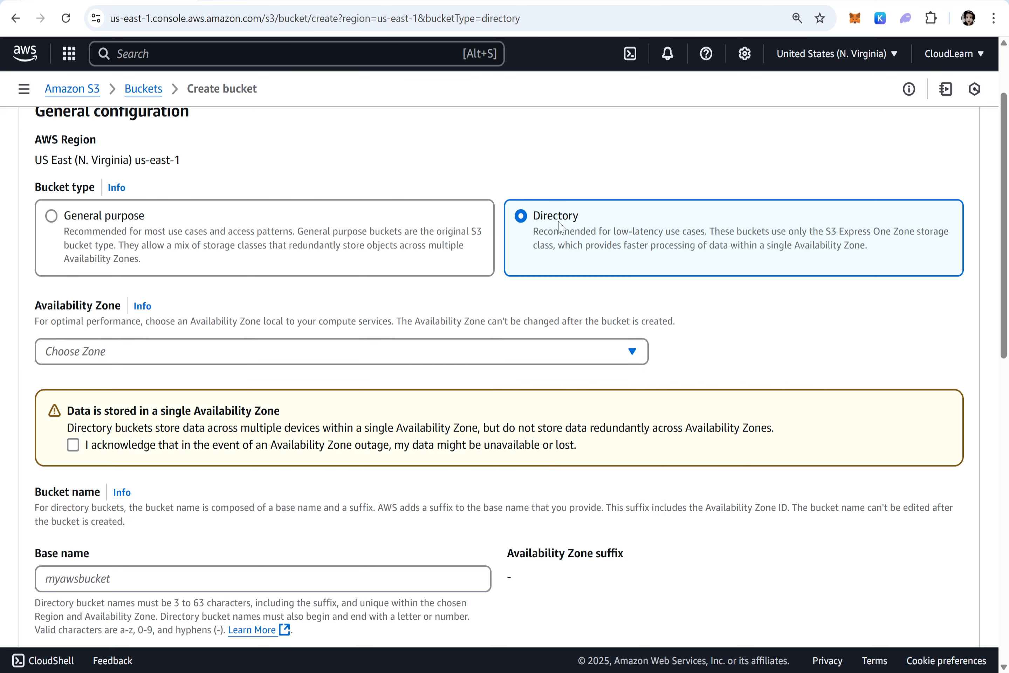
{"action": "left_click_drag", "start_coordinate": [124, 306], "coordinate": [34, 310]}
{"action": "left_click", "coordinate": [176, 351]}
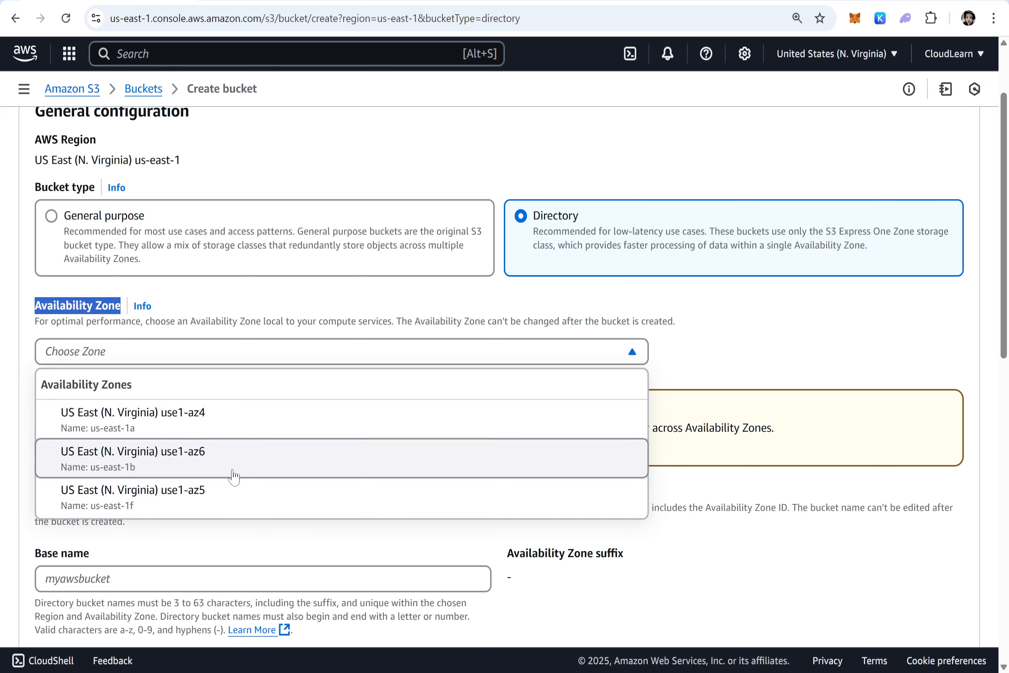
{"action": "left_click", "coordinate": [209, 416]}
Acknowledge that the data might be unavailable or lost in the event of an Availability Zone outage.
{"action": "scroll", "coordinate": [500, 347], "scroll_direction": "down", "scroll_amount": 2}
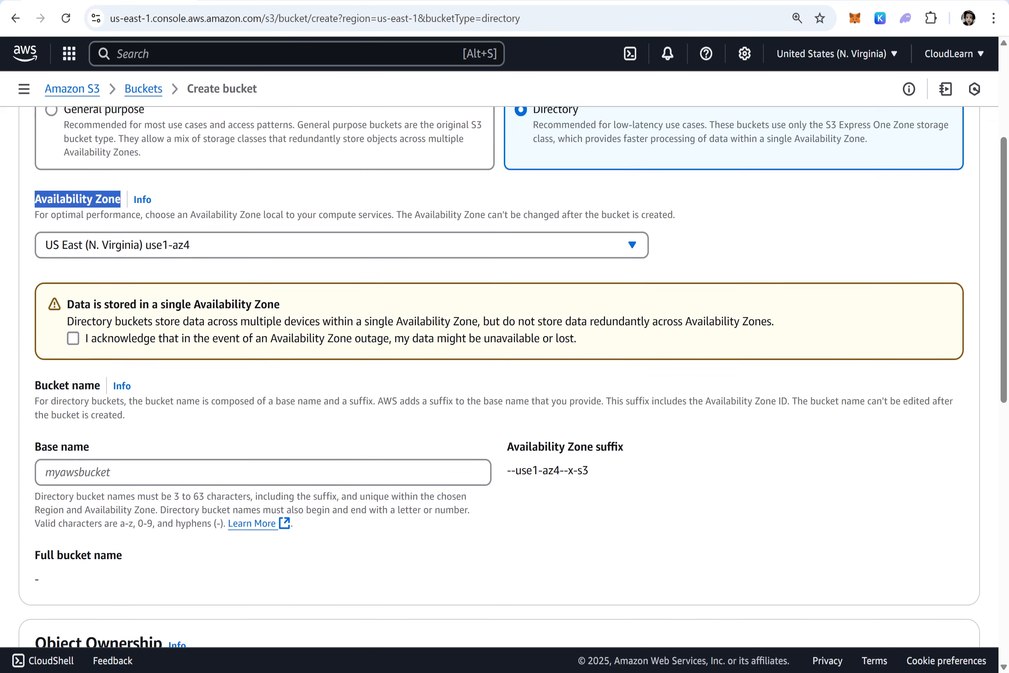
{"action": "left_click_drag", "start_coordinate": [74, 303], "coordinate": [285, 309]}
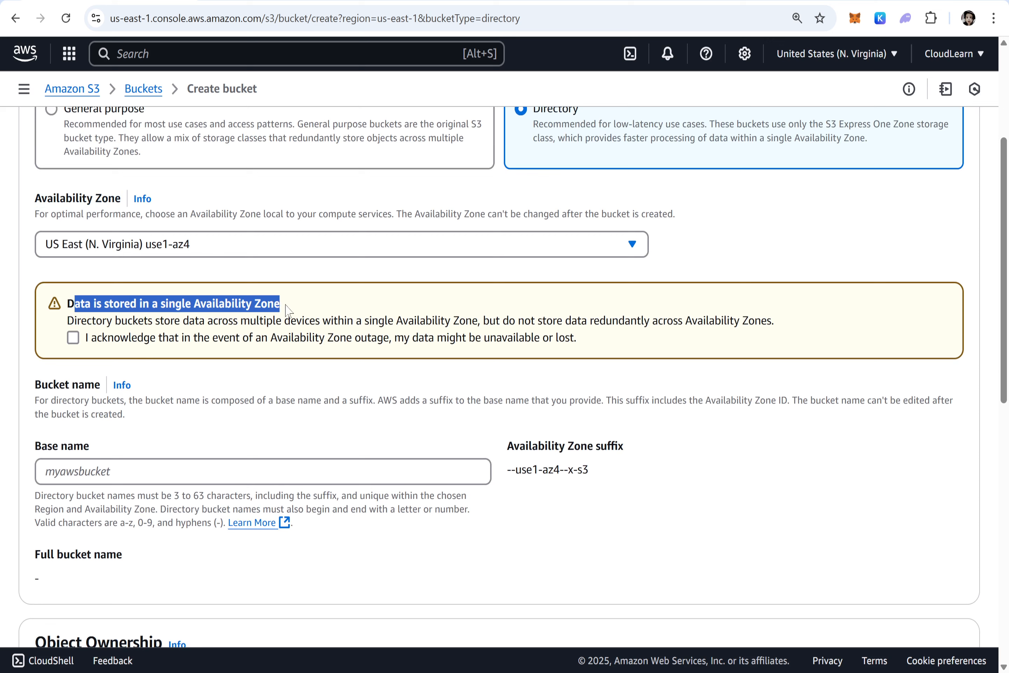
{"action": "left_click_drag", "start_coordinate": [67, 320], "coordinate": [478, 321]}
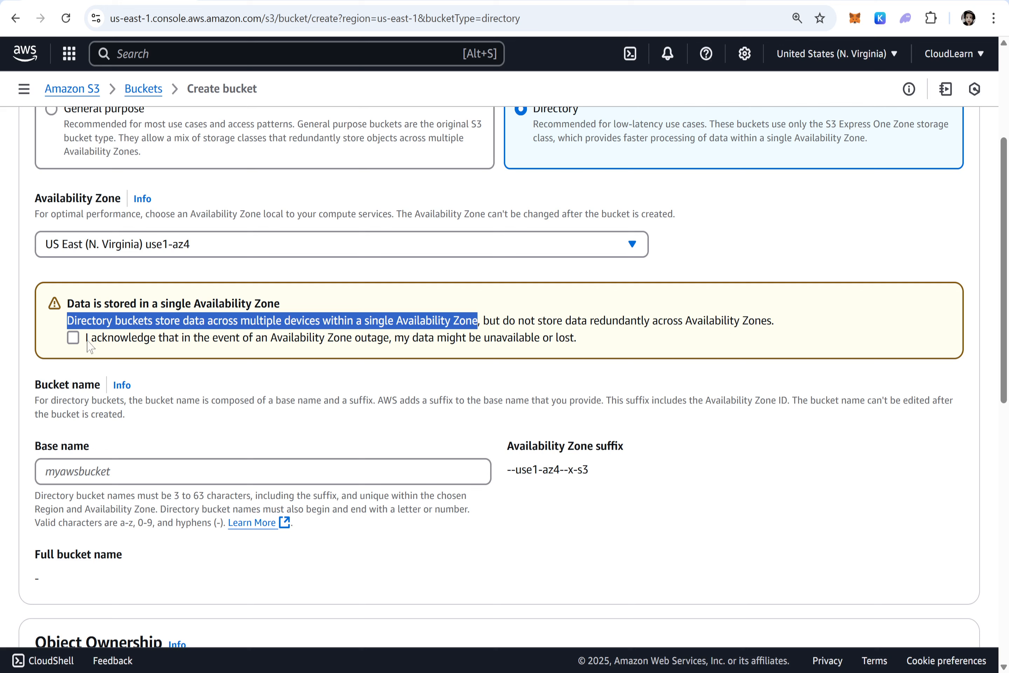
{"action": "left_click", "coordinate": [74, 339]}
Check the Availability Zone suffix and naming rules, and enter mydirectorybucket as the base name.
{"action": "scroll", "coordinate": [75, 340], "scroll_direction": "down", "scroll_amount": 2}
{"action": "left_click", "coordinate": [82, 378]}
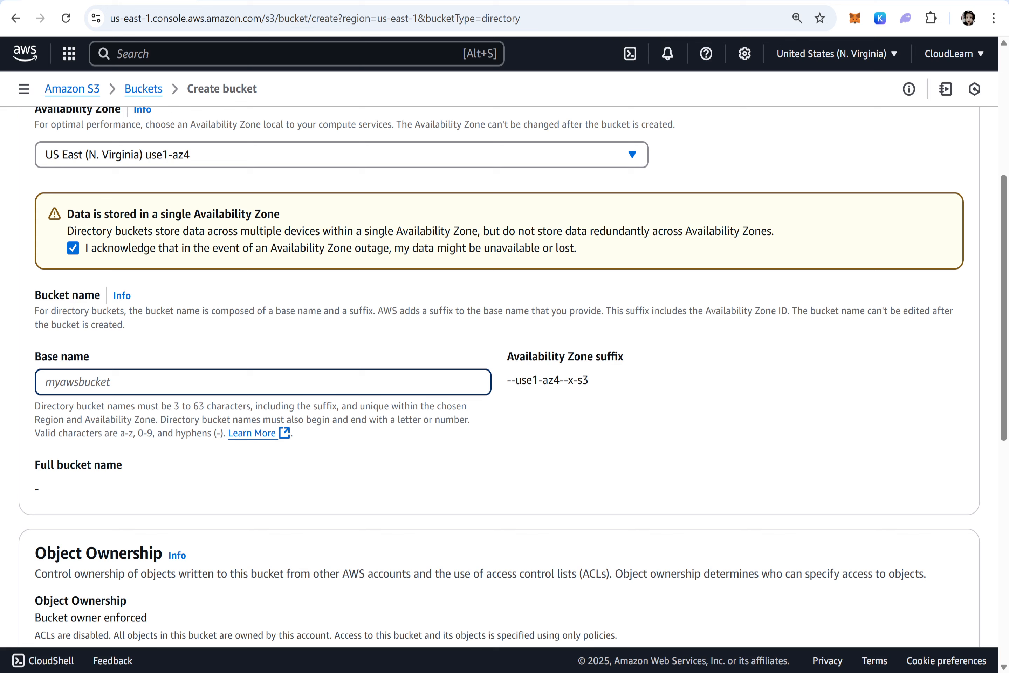
{"action": "left_click_drag", "start_coordinate": [589, 382], "coordinate": [504, 387]}
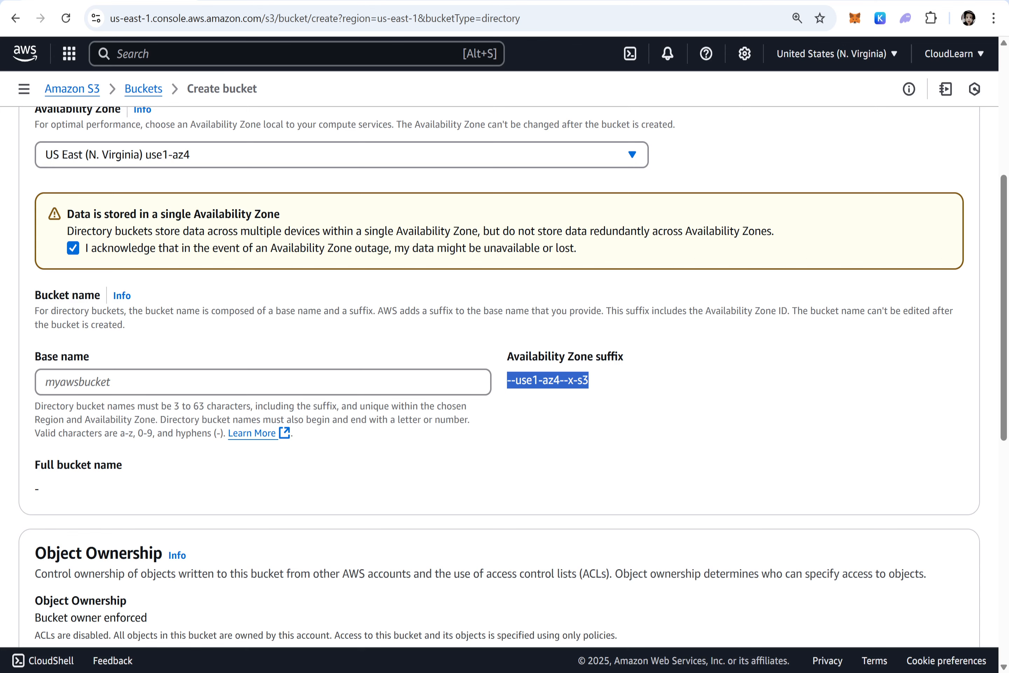
{"action": "scroll", "coordinate": [226, 429], "scroll_direction": "up", "scroll_amount": 5}
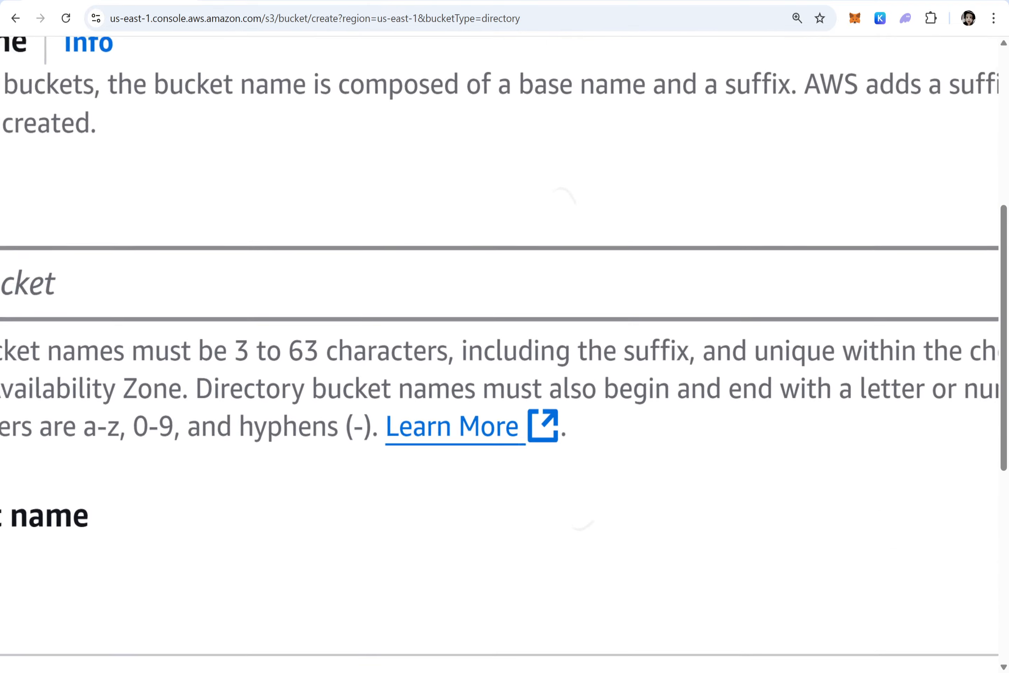
{"action": "scroll", "coordinate": [473, 382], "scroll_direction": "down", "scroll_amount": 3}
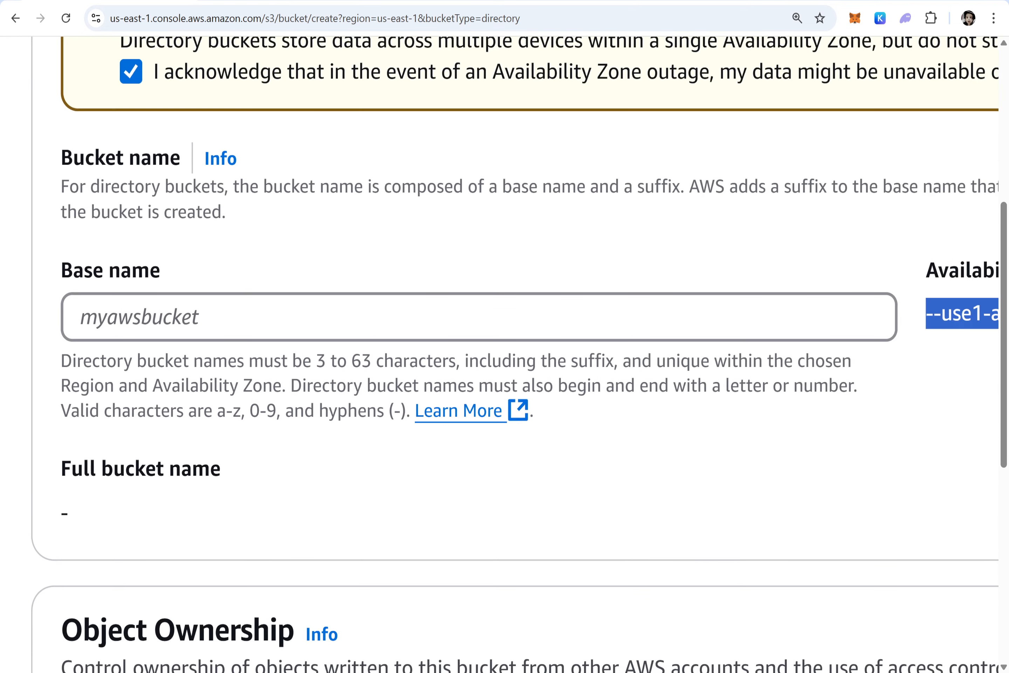
{"action": "left_click_drag", "start_coordinate": [316, 360], "coordinate": [456, 360]}
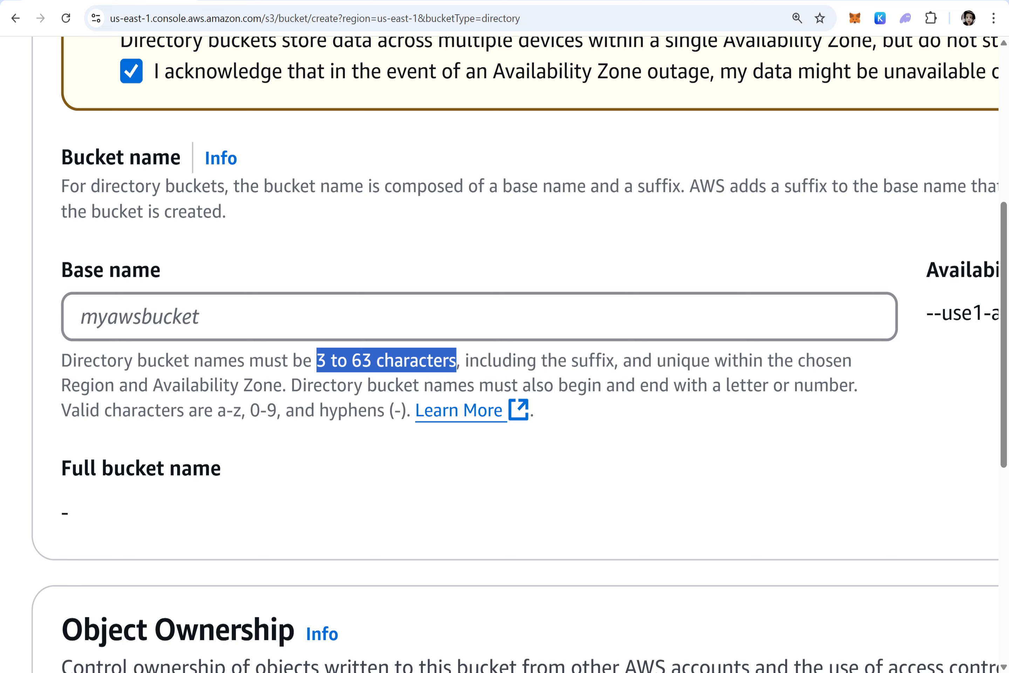
{"action": "scroll", "coordinate": [938, 371], "scroll_direction": "right", "scroll_amount": 4}
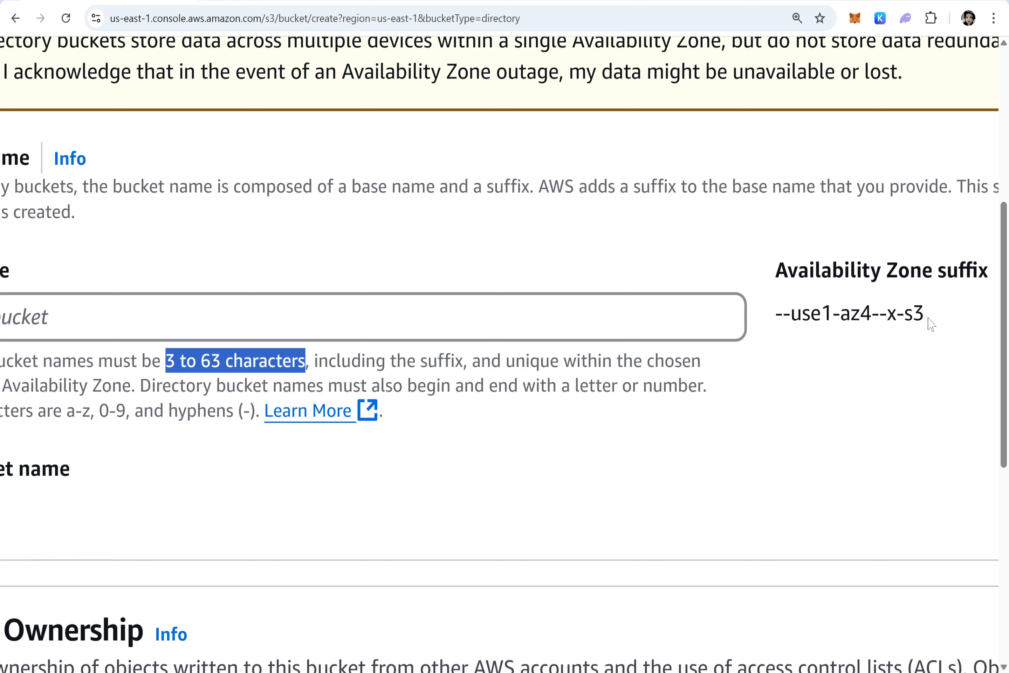
{"action": "scroll", "coordinate": [675, 354], "scroll_direction": "left", "scroll_amount": 4}
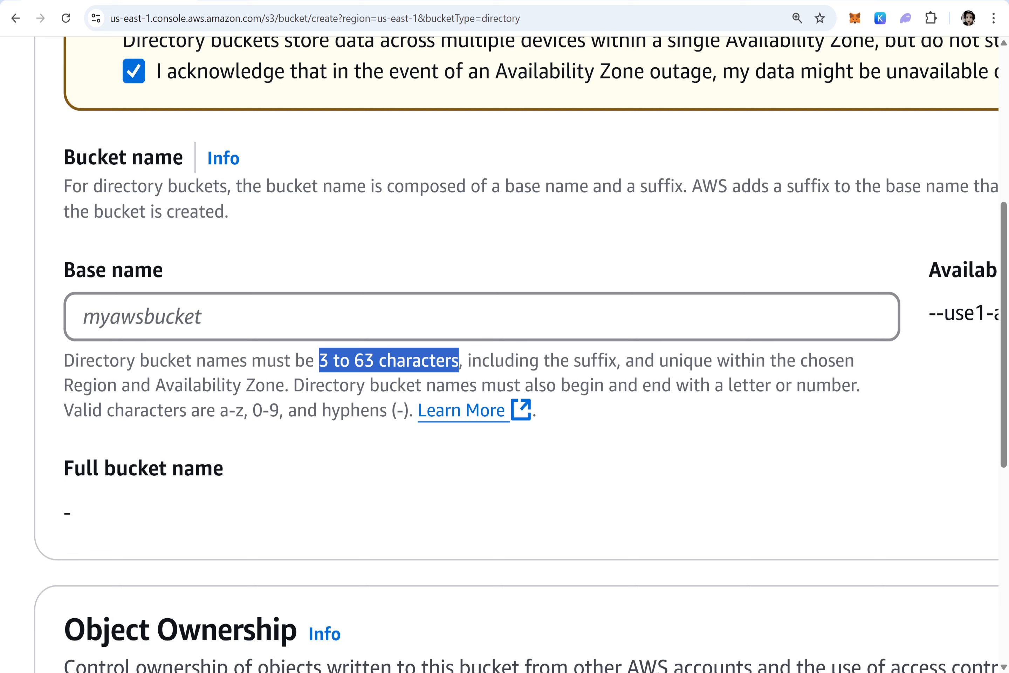
{"action": "left_click", "coordinate": [481, 317]}
{"action": "type", "text": "my"}
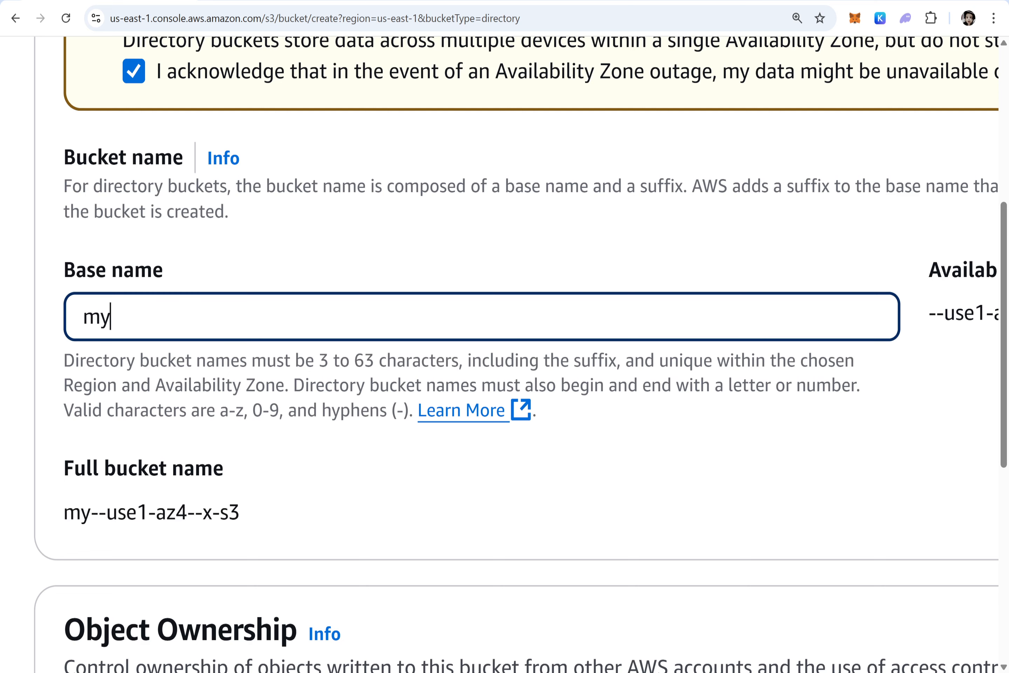
{"action": "type", "text": "d"}
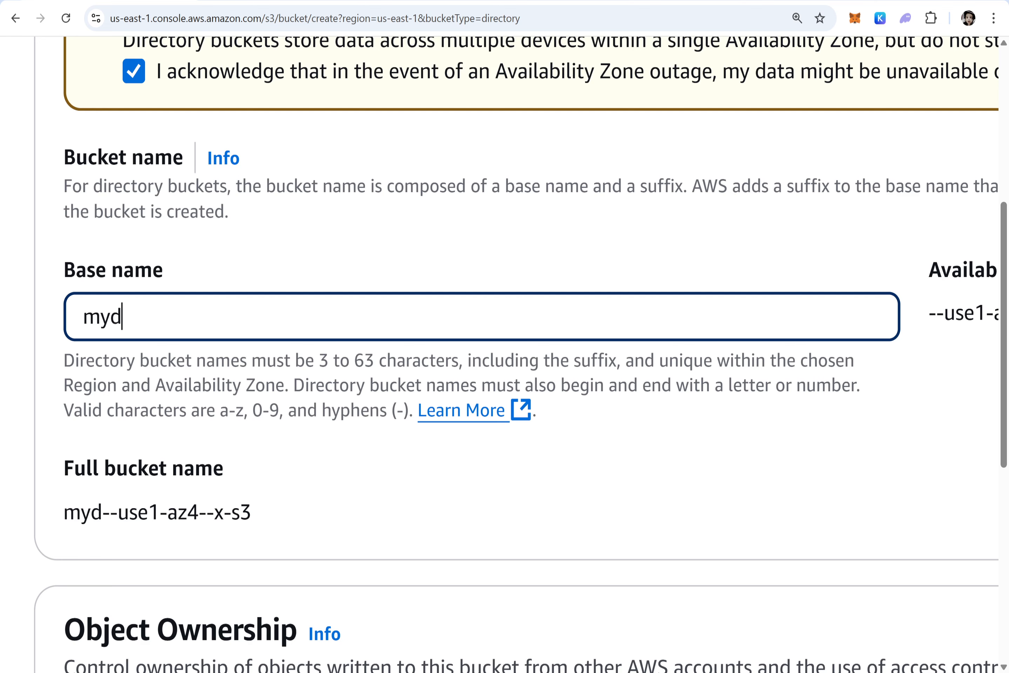
{"action": "type", "text": "irectorybucket"}
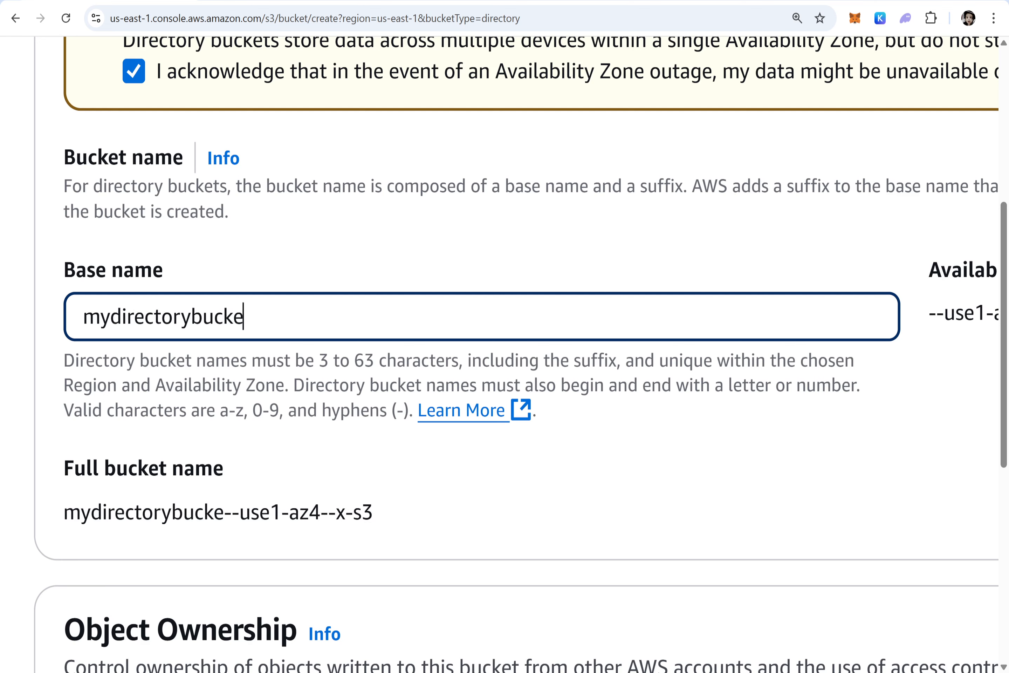
Try to create the directory bucket, keeping the default ownership, public access and SSE-S3 encryption settings.
{"action": "scroll", "coordinate": [481, 316], "scroll_direction": "down", "scroll_amount": 5}
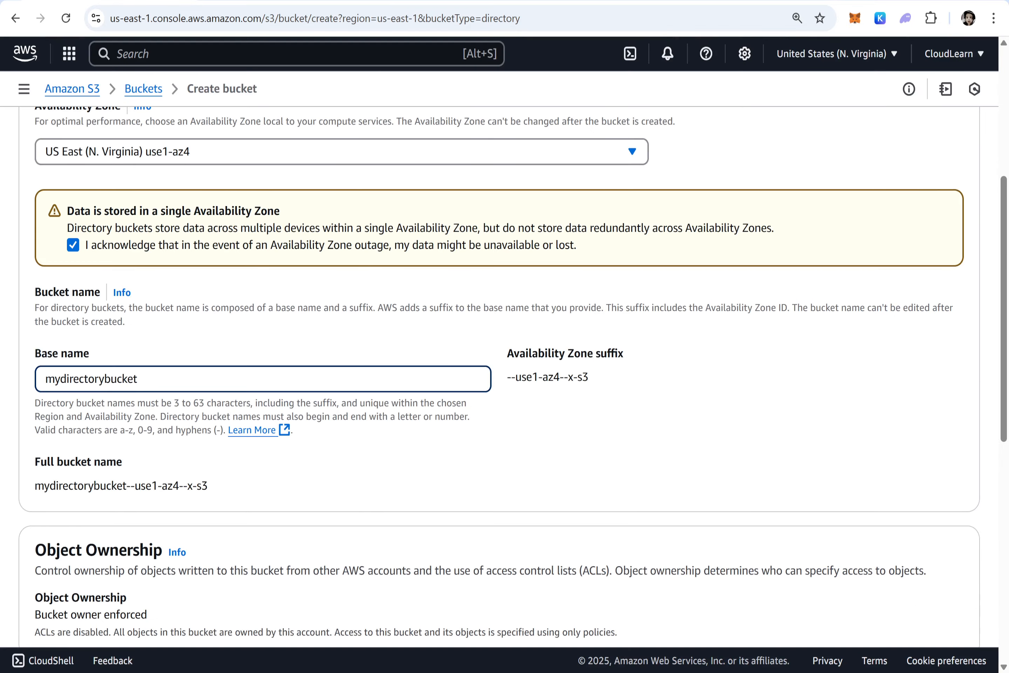
{"action": "scroll", "coordinate": [481, 316], "scroll_direction": "down", "scroll_amount": 3}
{"action": "scroll", "coordinate": [512, 376], "scroll_direction": "down", "scroll_amount": 3}
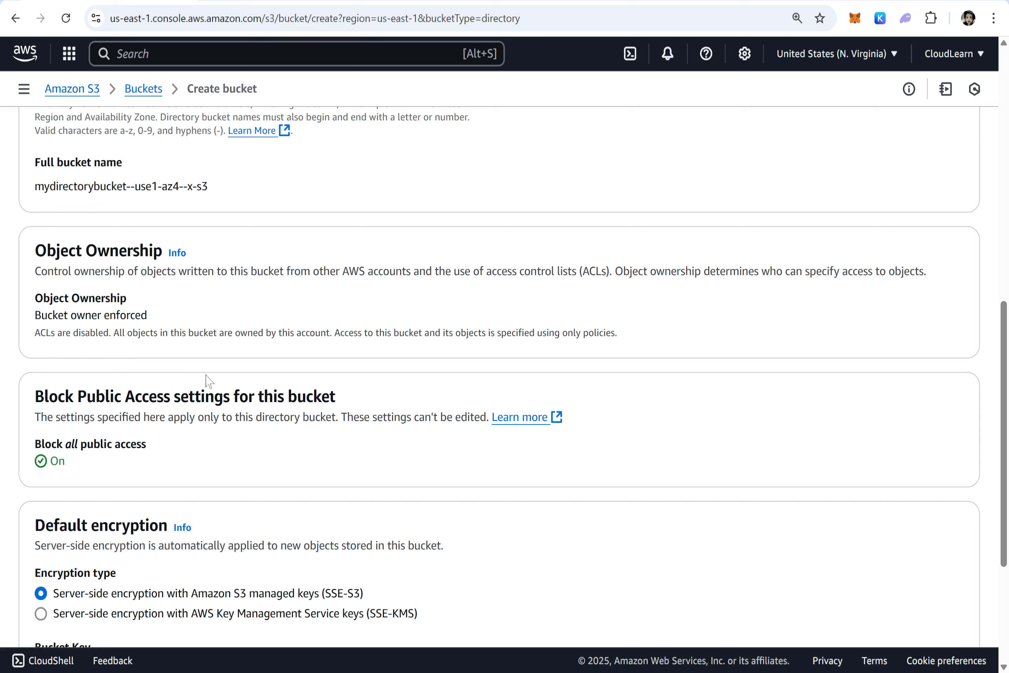
{"action": "left_click_drag", "start_coordinate": [111, 332], "coordinate": [30, 338]}
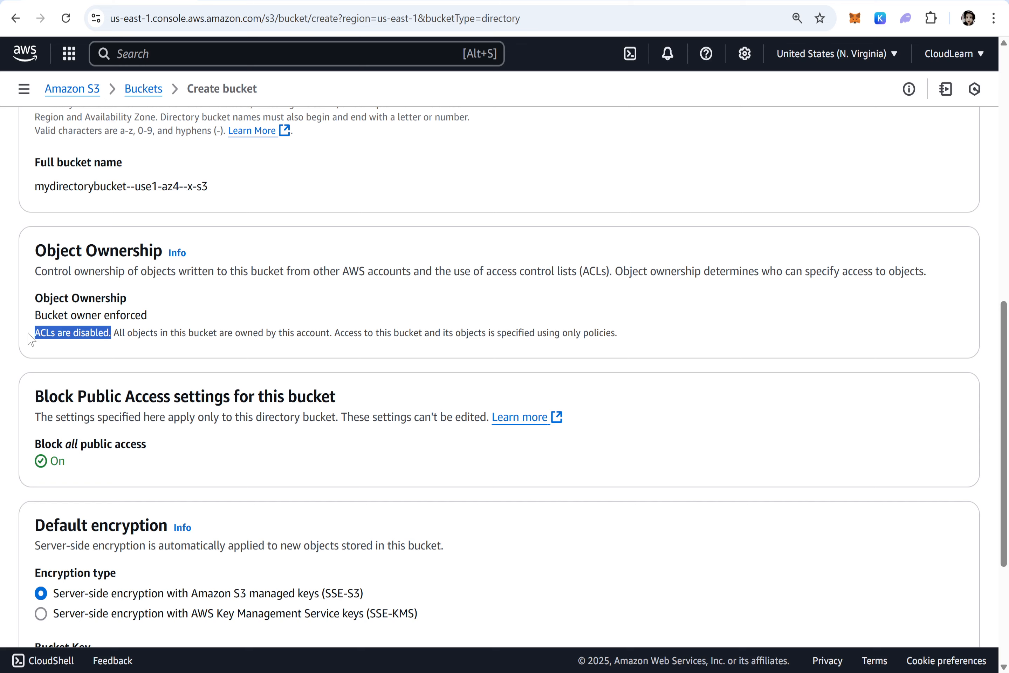
{"action": "scroll", "coordinate": [31, 339], "scroll_direction": "down", "scroll_amount": 5}
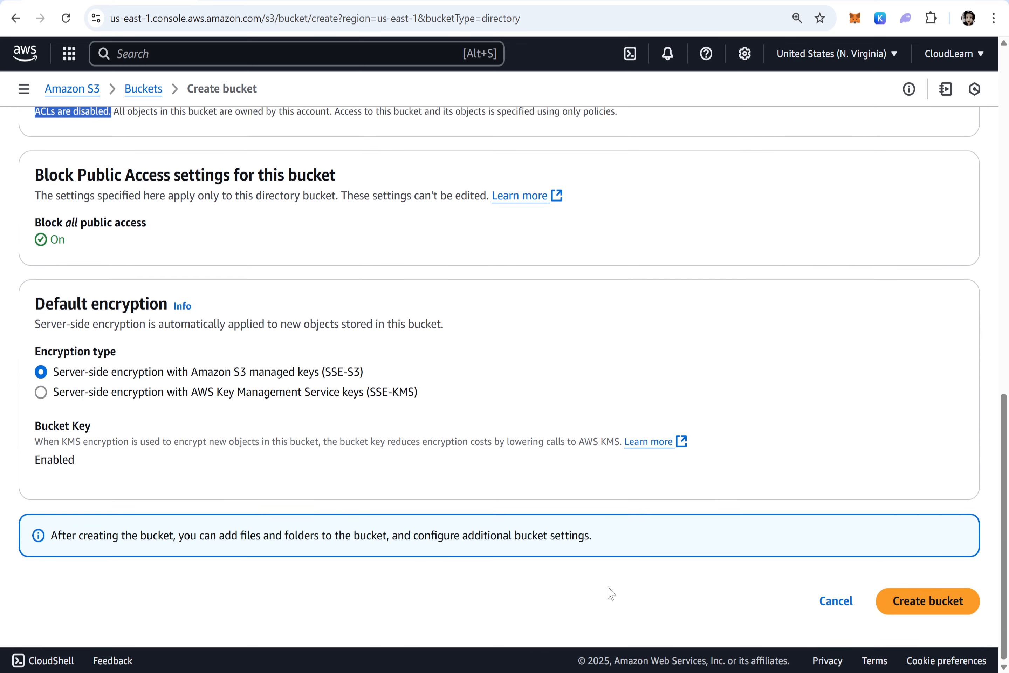
{"action": "scroll", "coordinate": [386, 346], "scroll_direction": "up", "scroll_amount": 13}
{"action": "scroll", "coordinate": [386, 346], "scroll_direction": "down", "scroll_amount": 10}
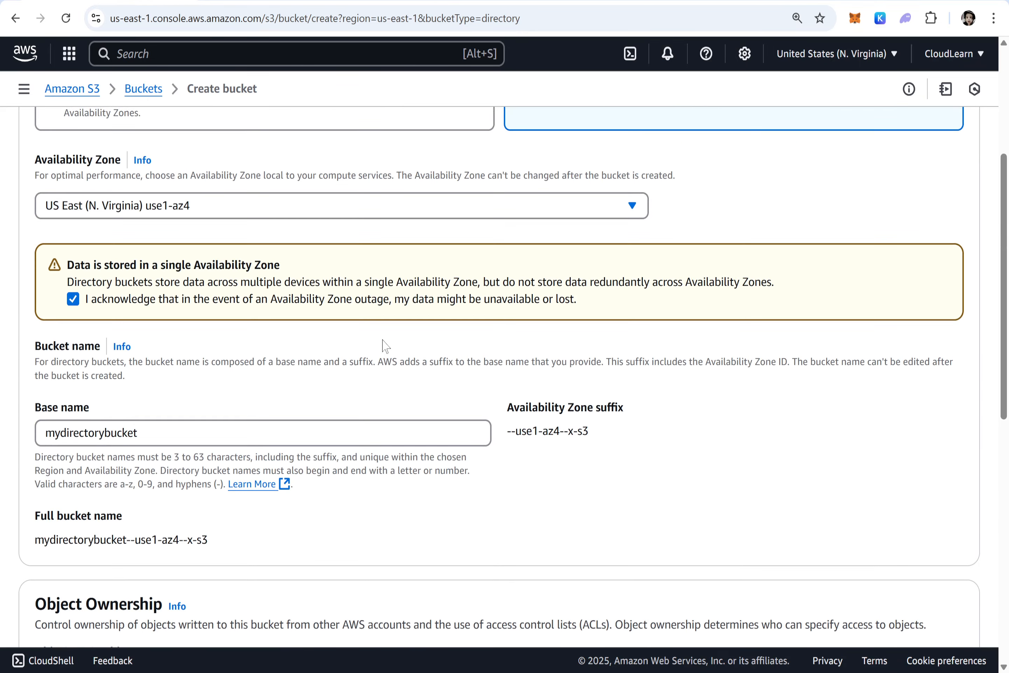
{"action": "scroll", "coordinate": [385, 346], "scroll_direction": "down", "scroll_amount": 3}
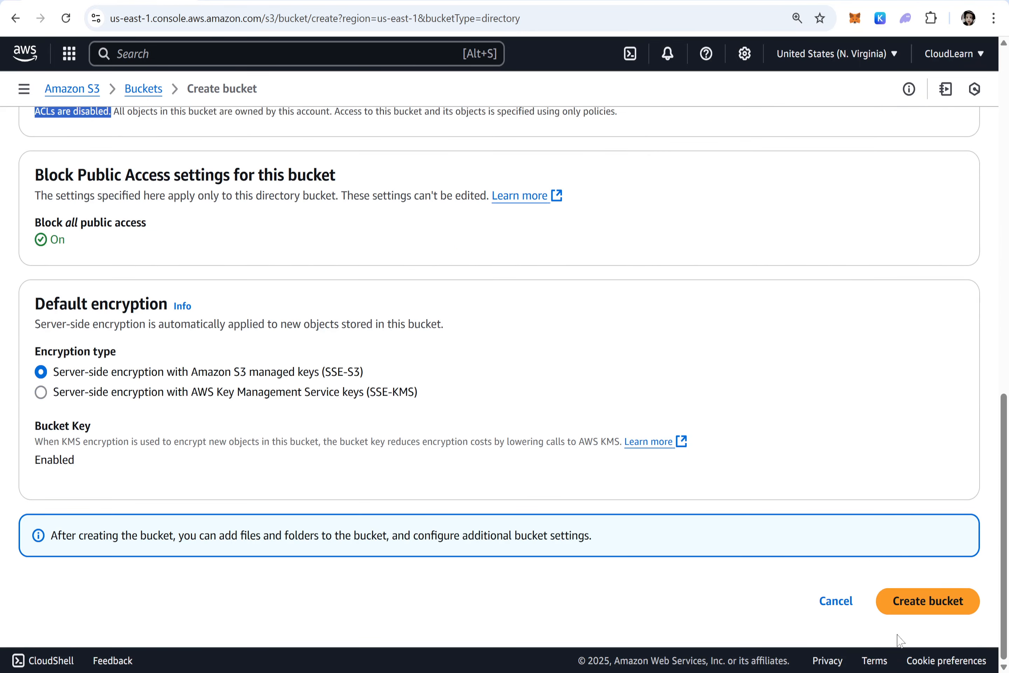
{"action": "left_click", "coordinate": [927, 605]}
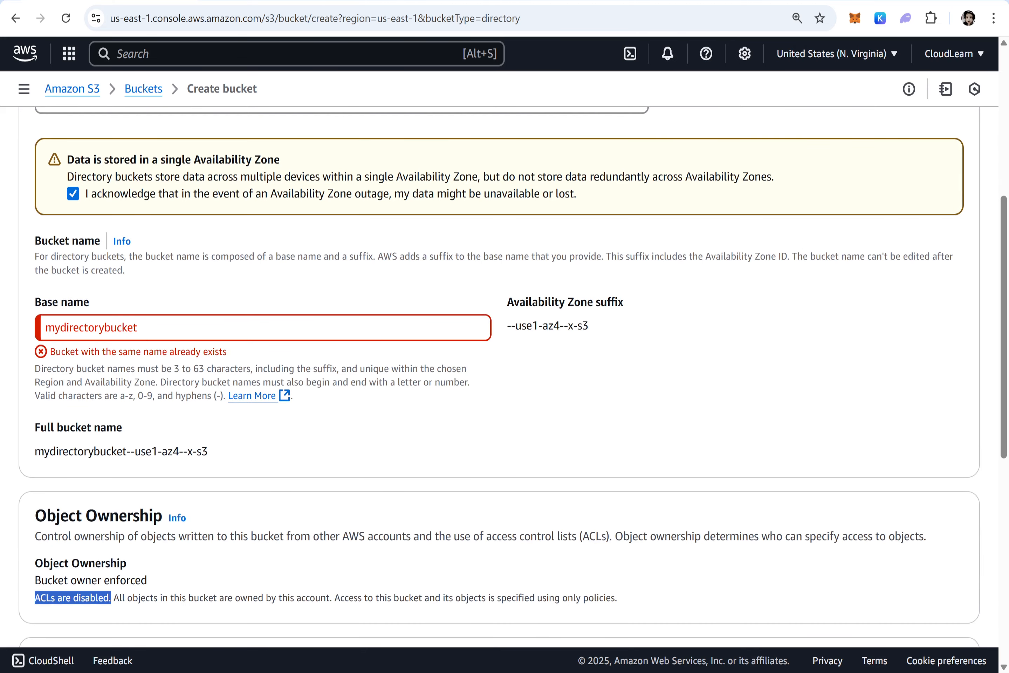
Change the base name to mydirectorybucket30march2025 and create the directory bucket.
{"action": "left_click", "coordinate": [138, 327]}
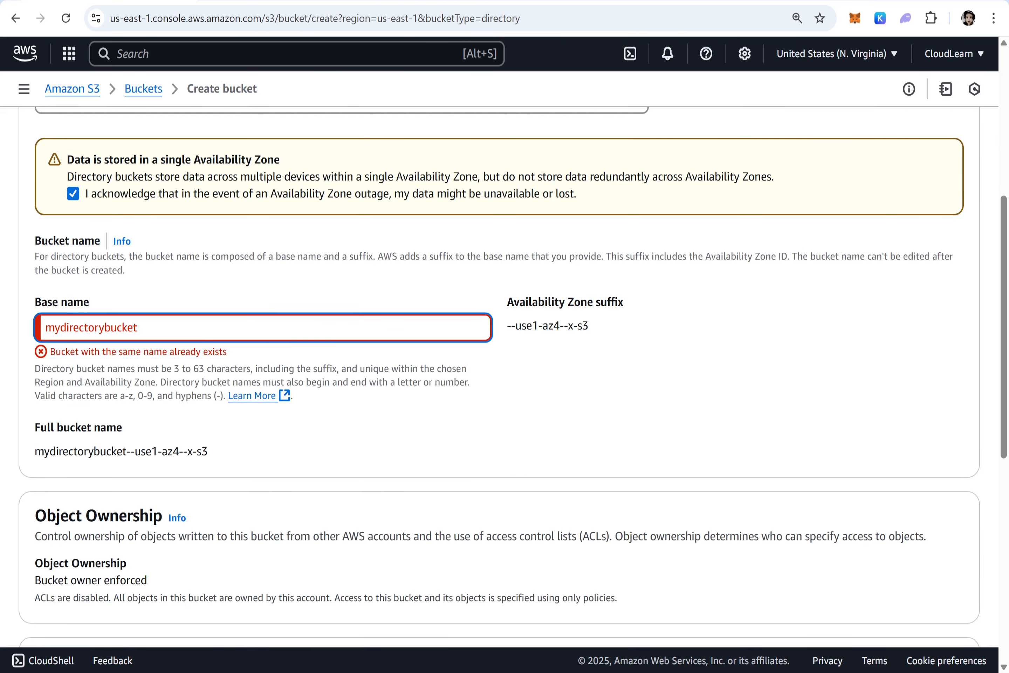
{"action": "type", "text": "30"}
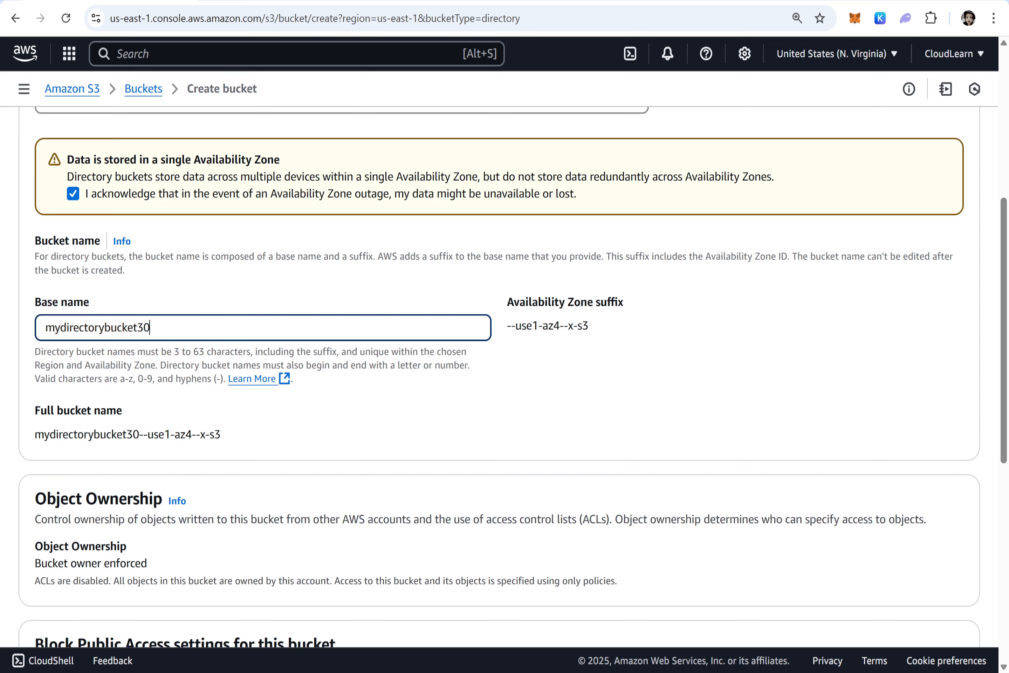
{"action": "type", "text": "march2025"}
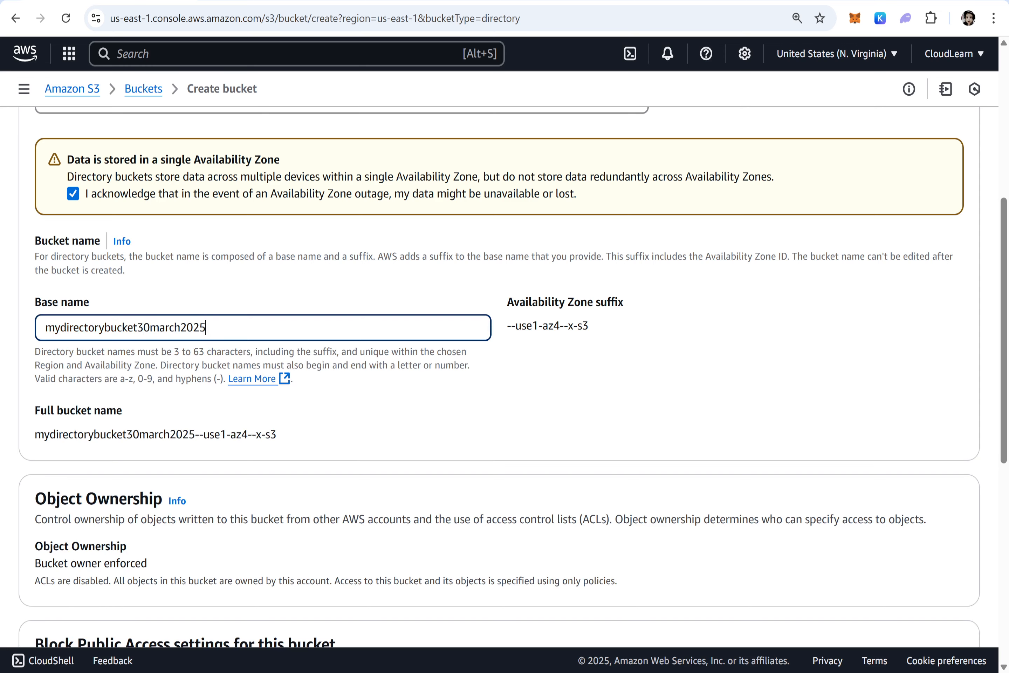
{"action": "scroll", "coordinate": [682, 578], "scroll_direction": "down", "scroll_amount": 10}
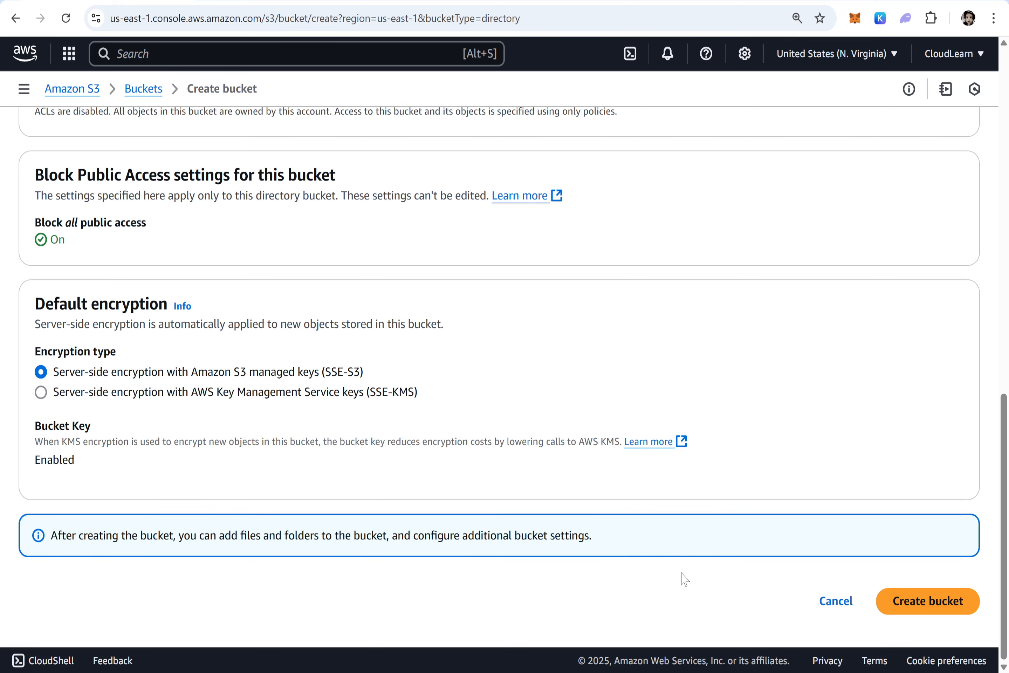
{"action": "left_click", "coordinate": [928, 608]}
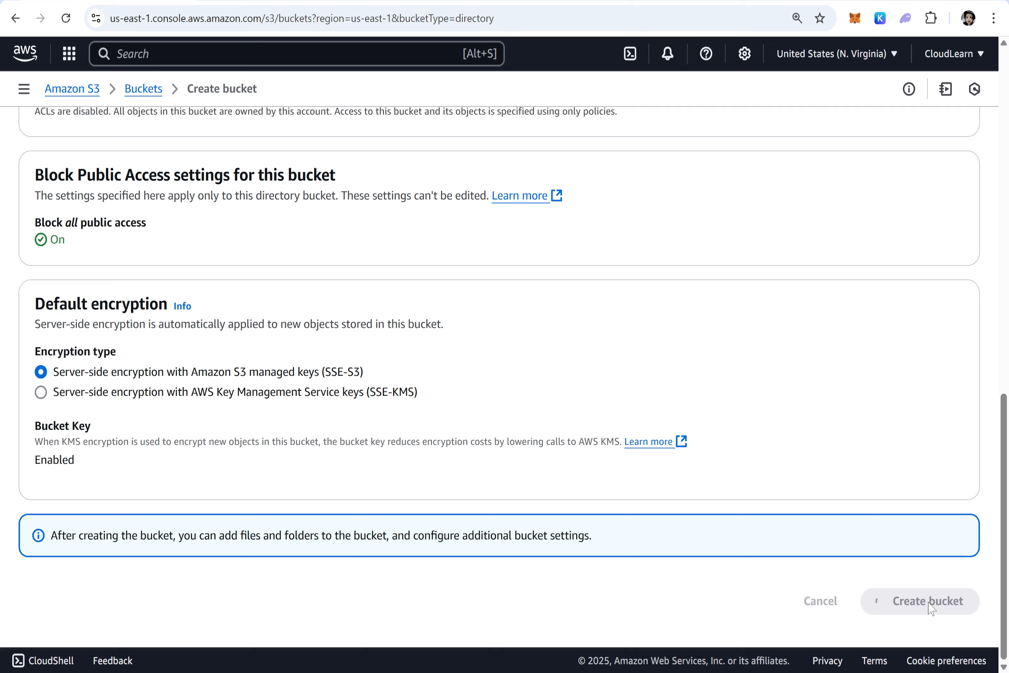
Check the creation date of the mydirectorybucket30march2025 bucket in the list of directory buckets.
{"action": "scroll", "coordinate": [929, 607], "scroll_direction": "down", "scroll_amount": 1}
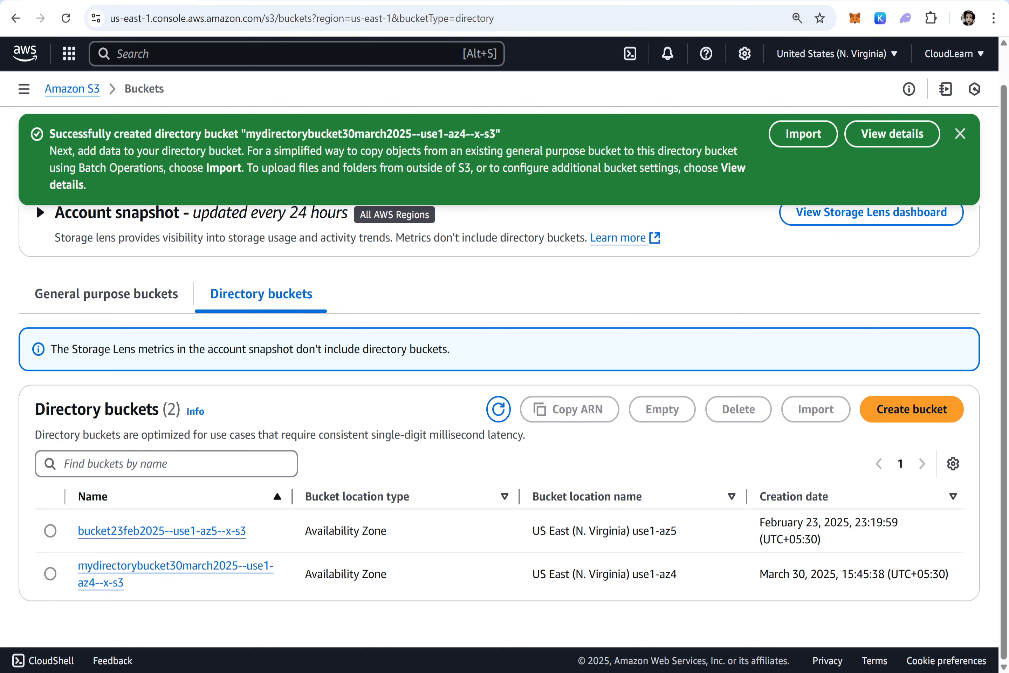
{"action": "triple_click", "coordinate": [853, 573]}
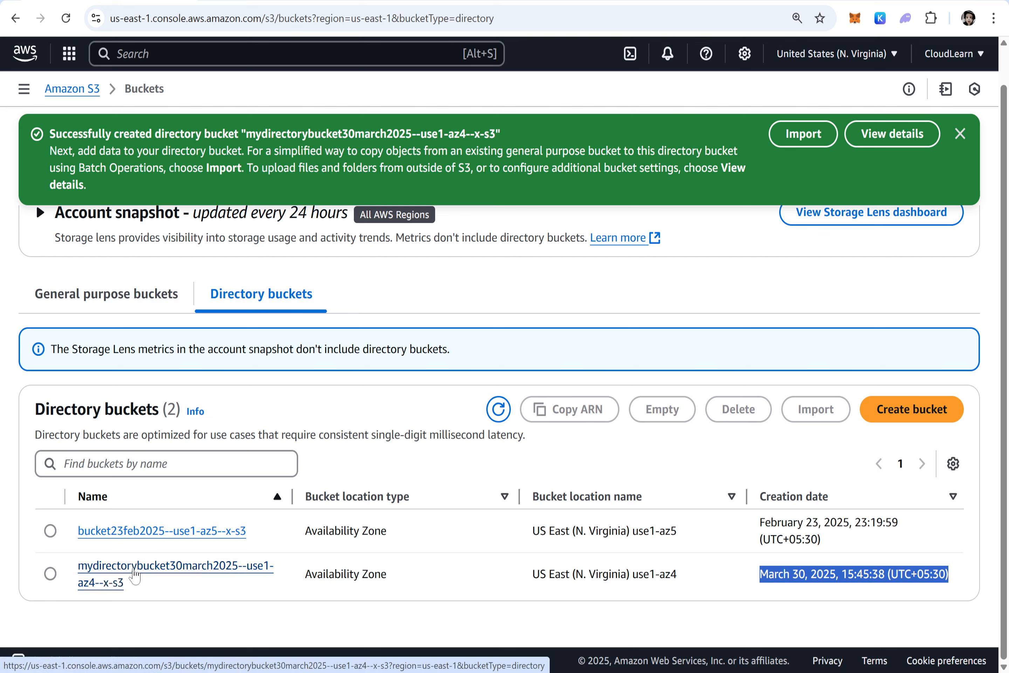
Open the mydirectorybucket30march2025 bucket and examine its location, creation date, default encryption and lifecycle configuration.
{"action": "left_click", "coordinate": [134, 575]}
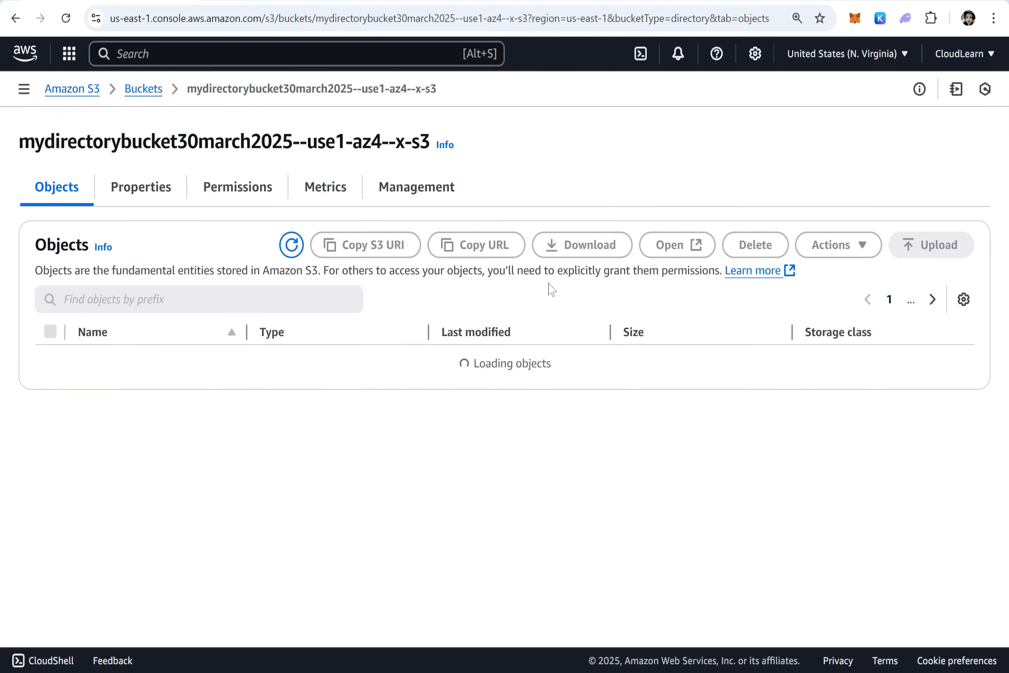
{"action": "left_click", "coordinate": [143, 188]}
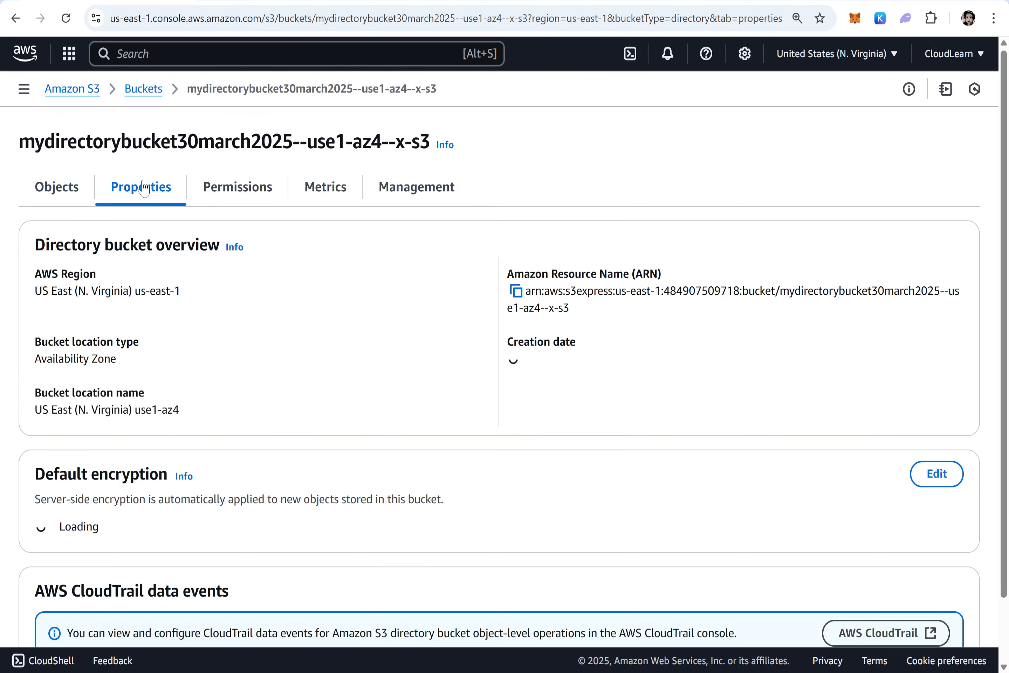
{"action": "scroll", "coordinate": [178, 326], "scroll_direction": "down", "scroll_amount": 2}
{"action": "scroll", "coordinate": [181, 328], "scroll_direction": "down", "scroll_amount": 2}
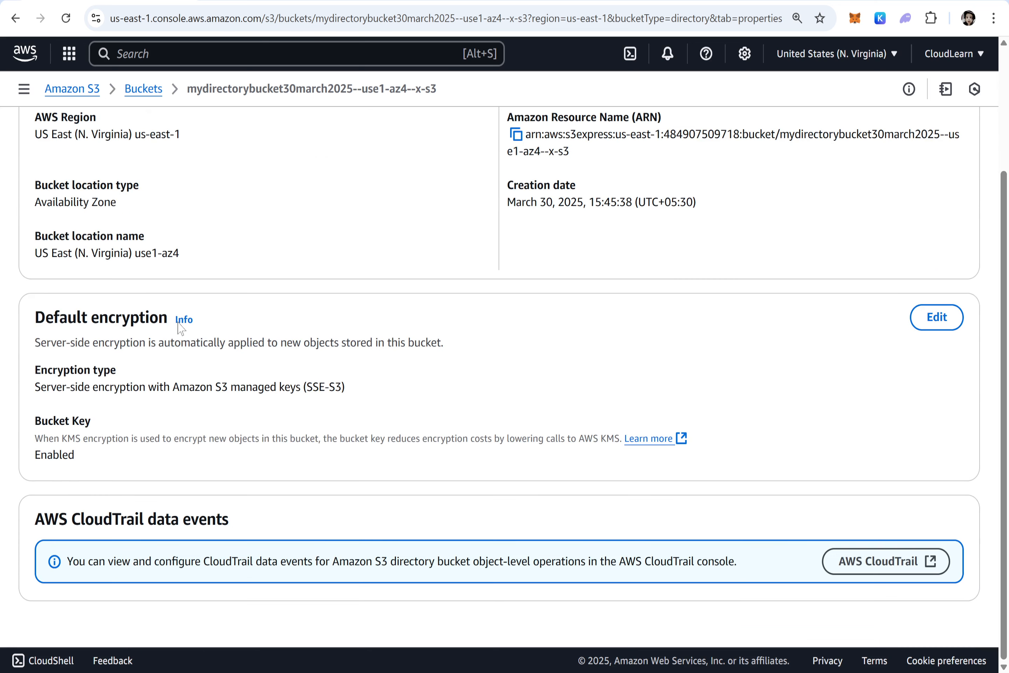
{"action": "scroll", "coordinate": [180, 327], "scroll_direction": "up", "scroll_amount": 4}
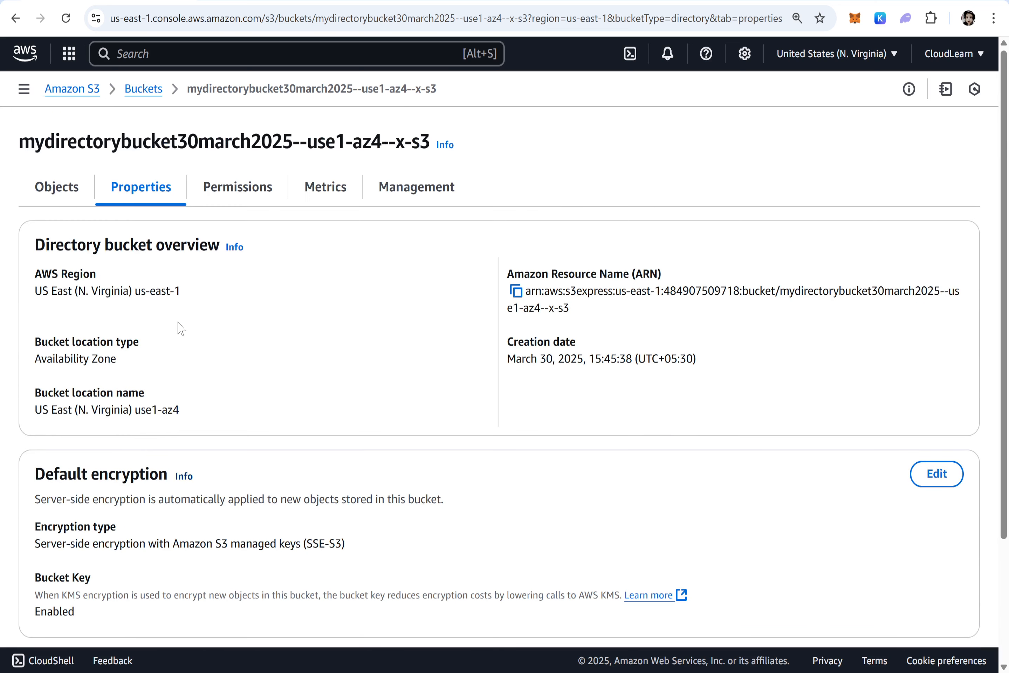
{"action": "scroll", "coordinate": [180, 329], "scroll_direction": "down", "scroll_amount": 2}
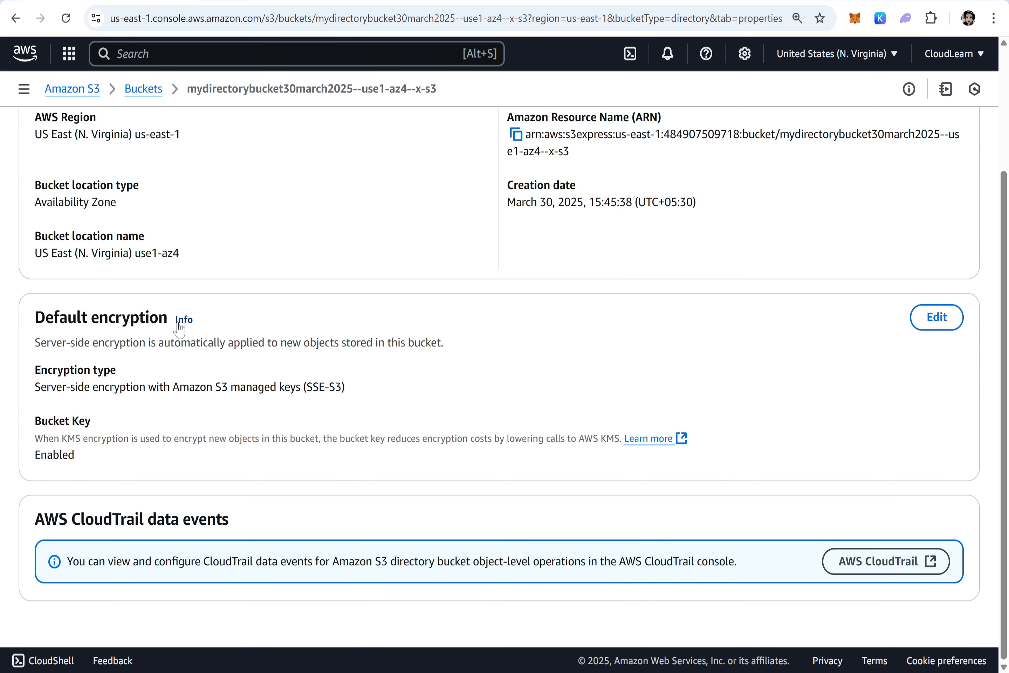
{"action": "scroll", "coordinate": [179, 329], "scroll_direction": "up", "scroll_amount": 2}
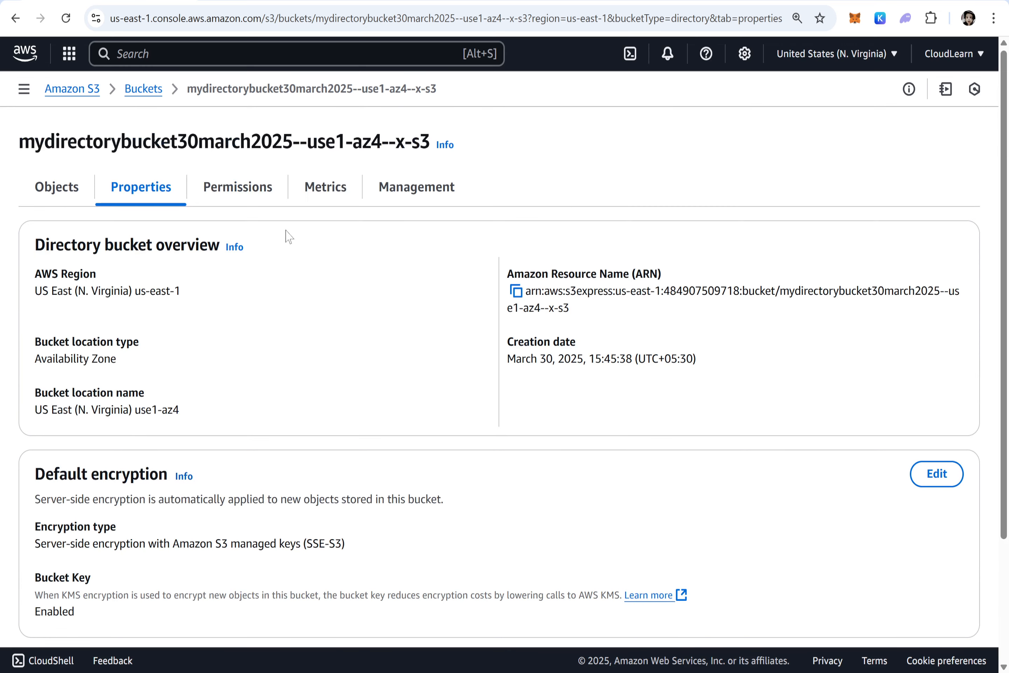
{"action": "left_click", "coordinate": [405, 189]}
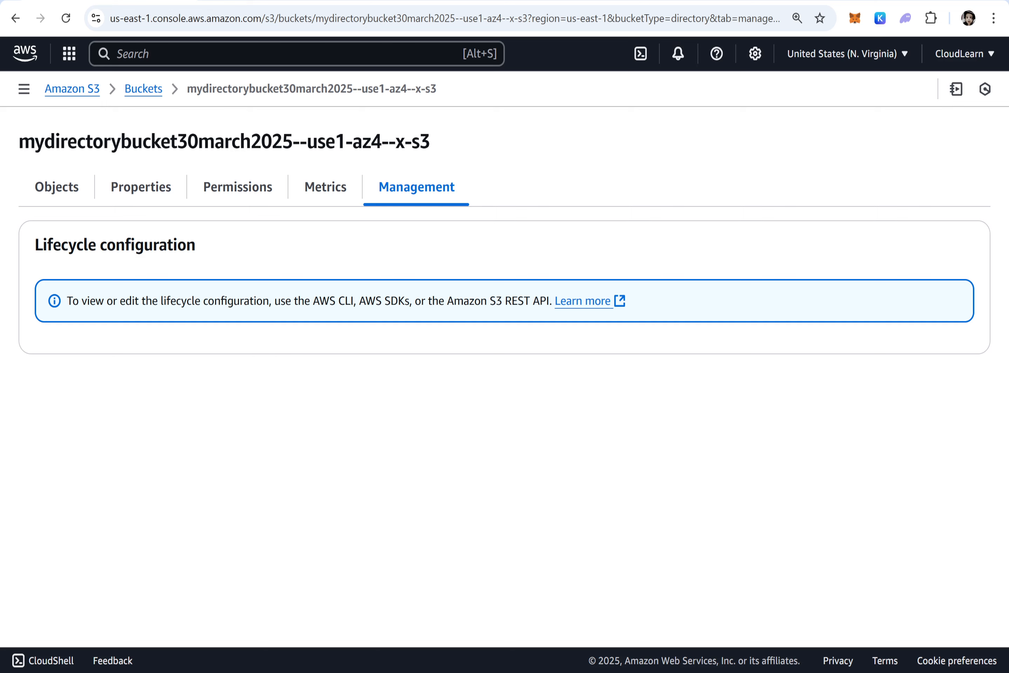
{"action": "left_click", "coordinate": [145, 203]}
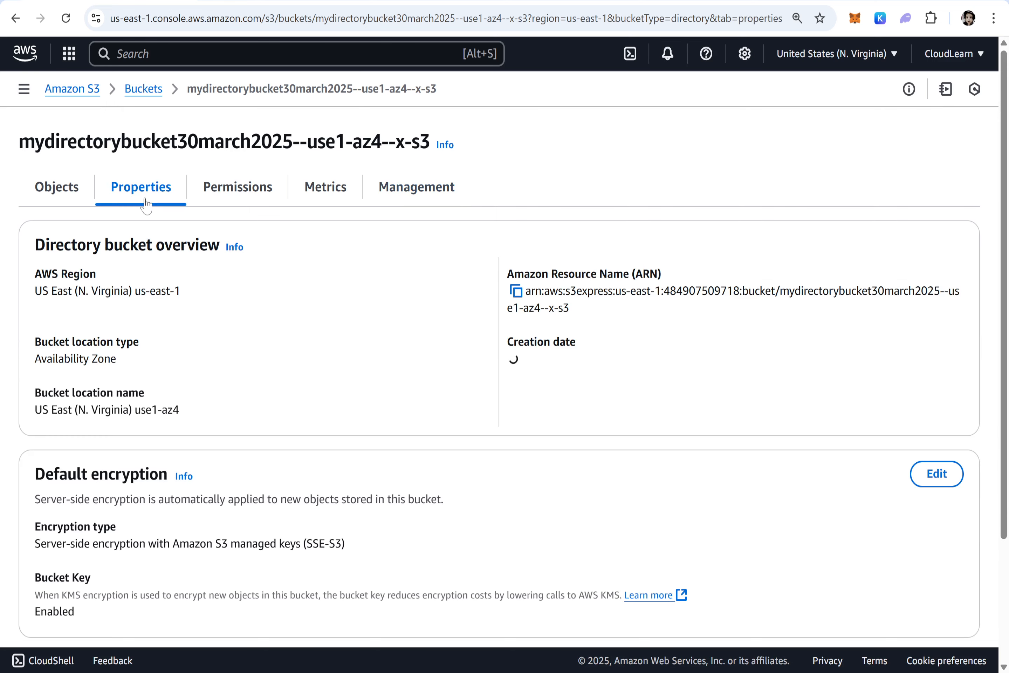
Start an upload to the mydirectorybucket30march2025 bucket and add File1.txt from the Desktop folder.
{"action": "left_click", "coordinate": [50, 190]}
{"action": "left_click", "coordinate": [933, 245]}
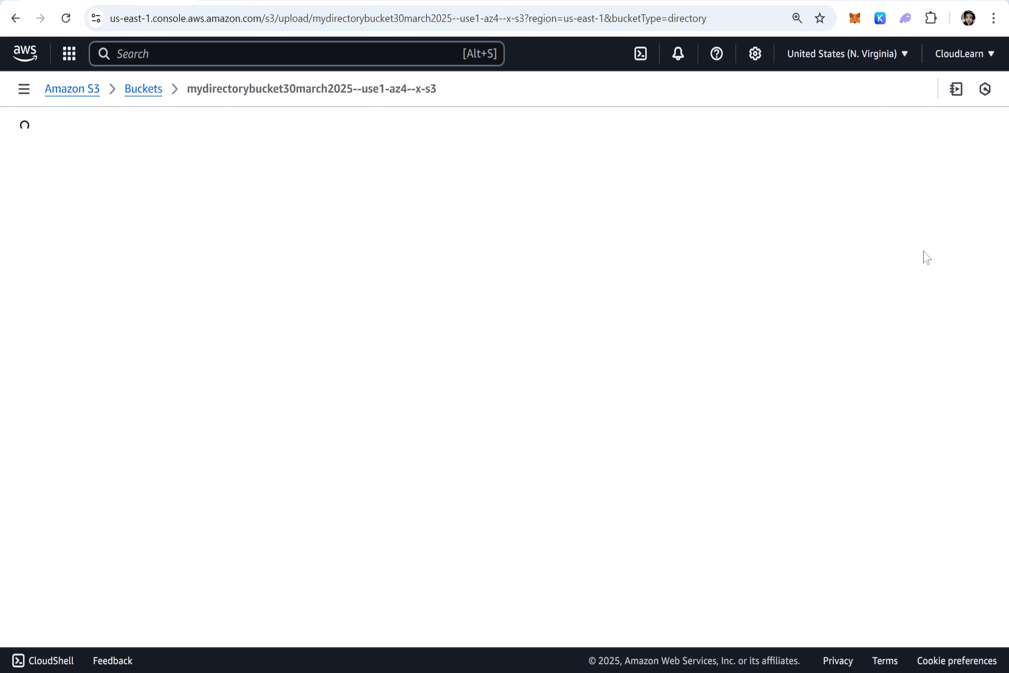
{"action": "left_click", "coordinate": [832, 288]}
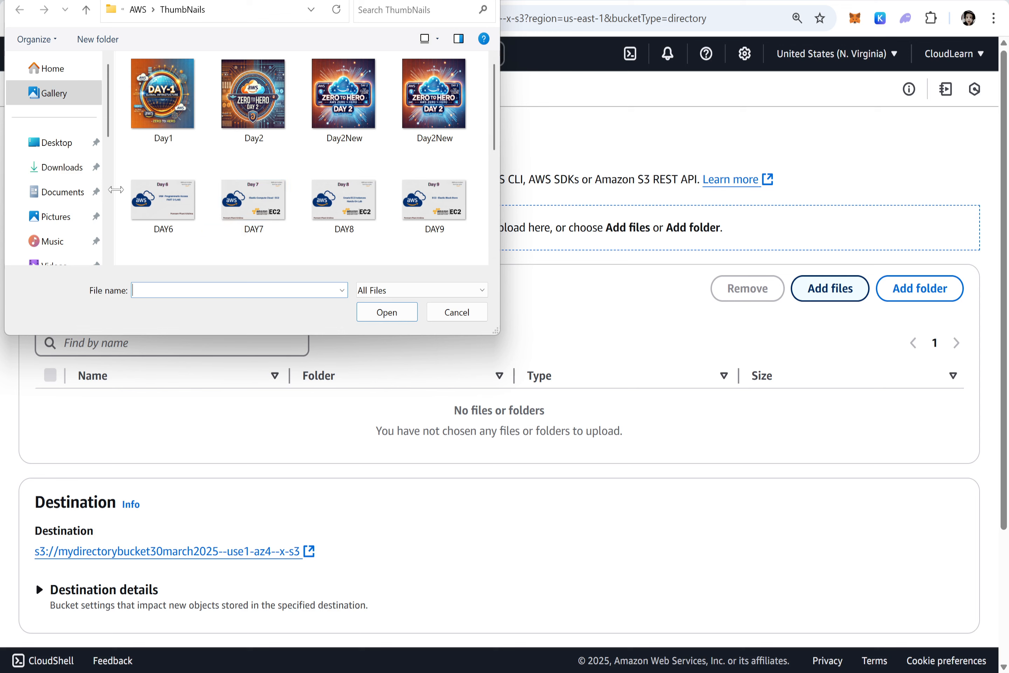
{"action": "left_click", "coordinate": [55, 146]}
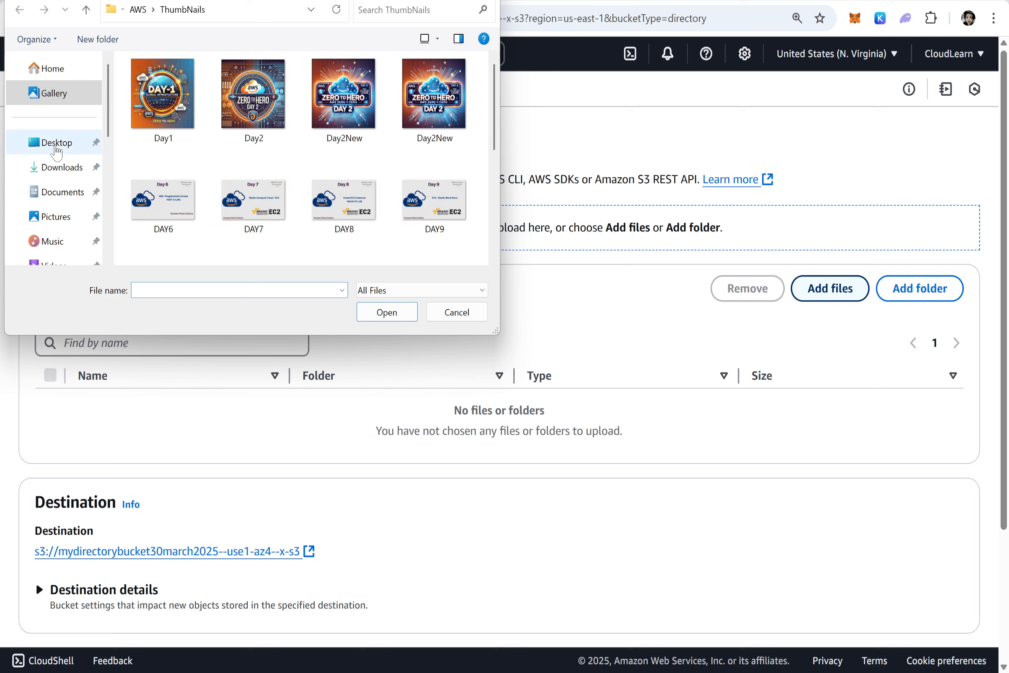
{"action": "left_click", "coordinate": [162, 152]}
{"action": "double_click", "coordinate": [163, 152]}
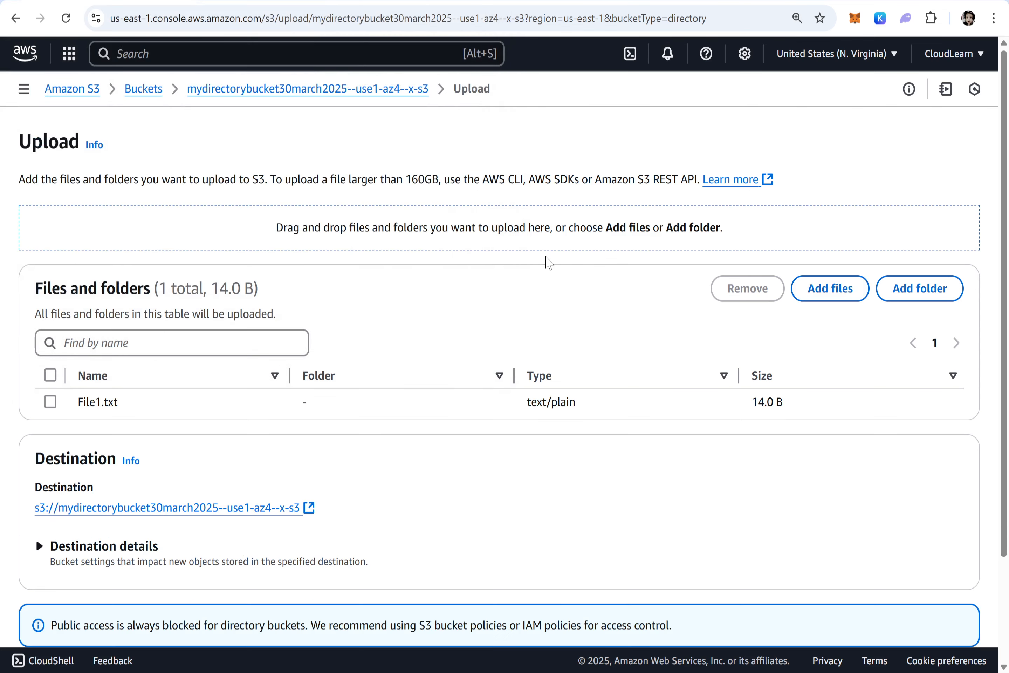
Review the destination details, storage class, encryption and checksum settings, and upload File1.txt with the defaults, closing the upload status page.
{"action": "scroll", "coordinate": [565, 273], "scroll_direction": "down", "scroll_amount": 3}
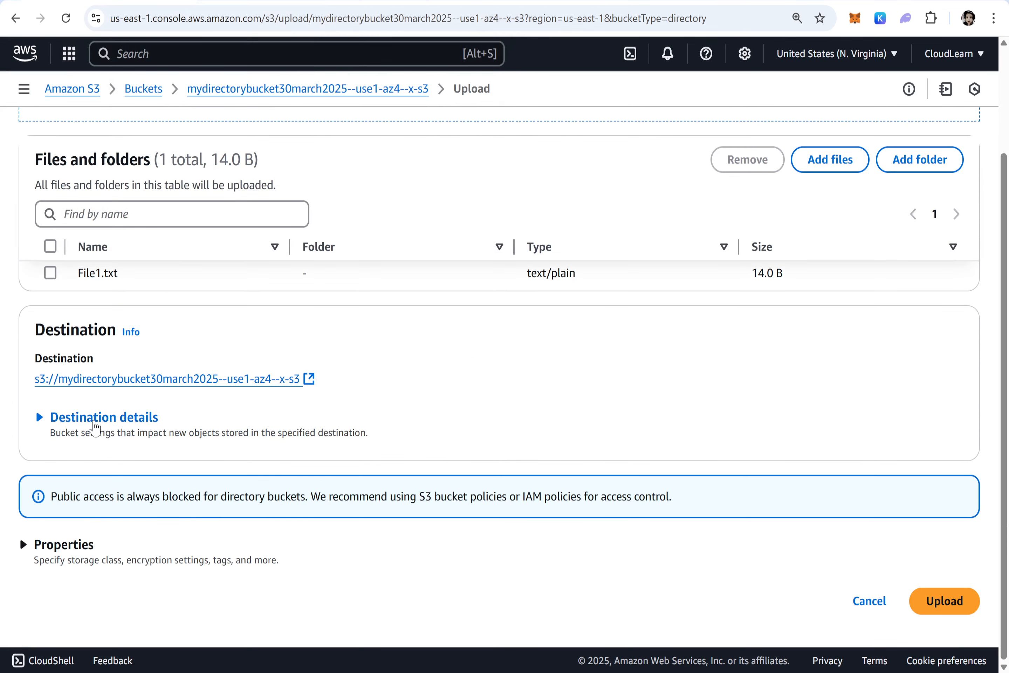
{"action": "left_click", "coordinate": [93, 419]}
{"action": "scroll", "coordinate": [93, 423], "scroll_direction": "down", "scroll_amount": 2}
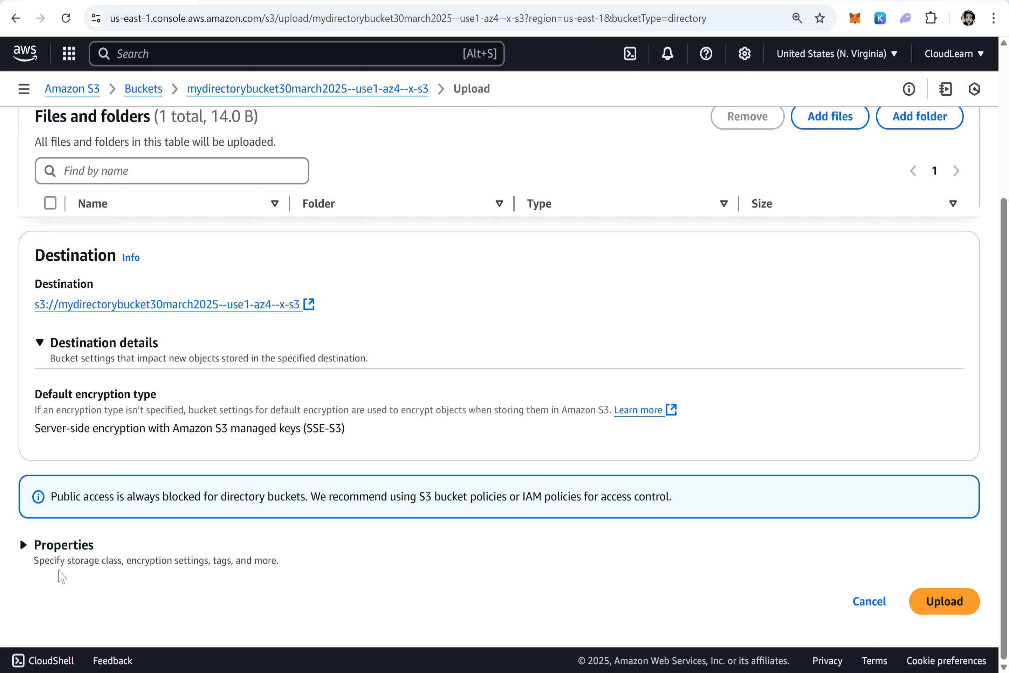
{"action": "left_click", "coordinate": [64, 546]}
{"action": "scroll", "coordinate": [68, 550], "scroll_direction": "down", "scroll_amount": 9}
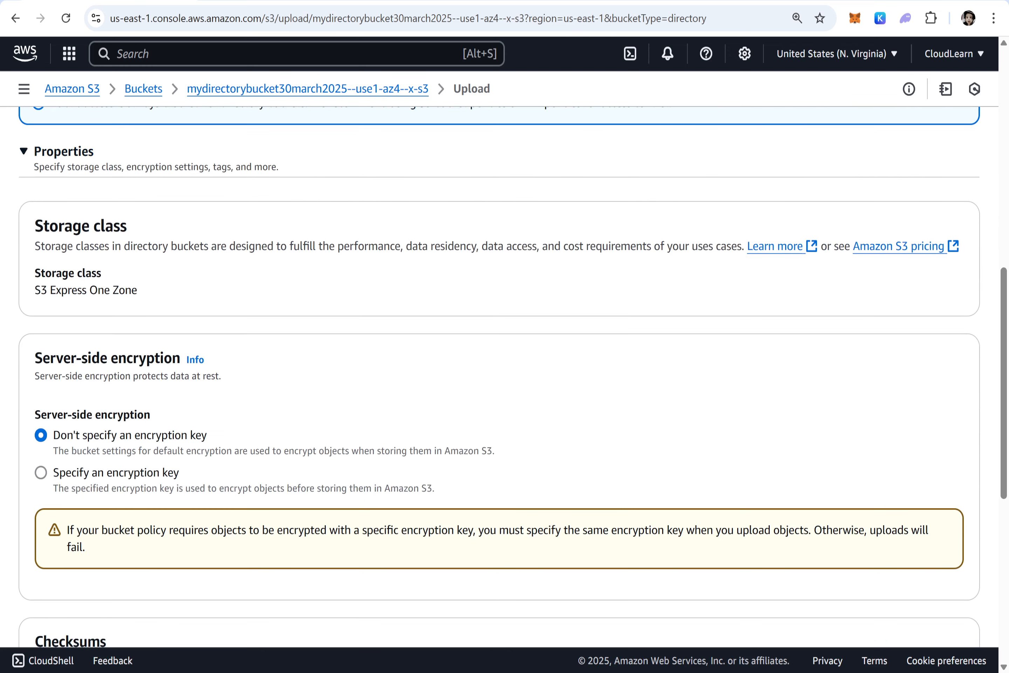
{"action": "left_click_drag", "start_coordinate": [139, 290], "coordinate": [27, 295]}
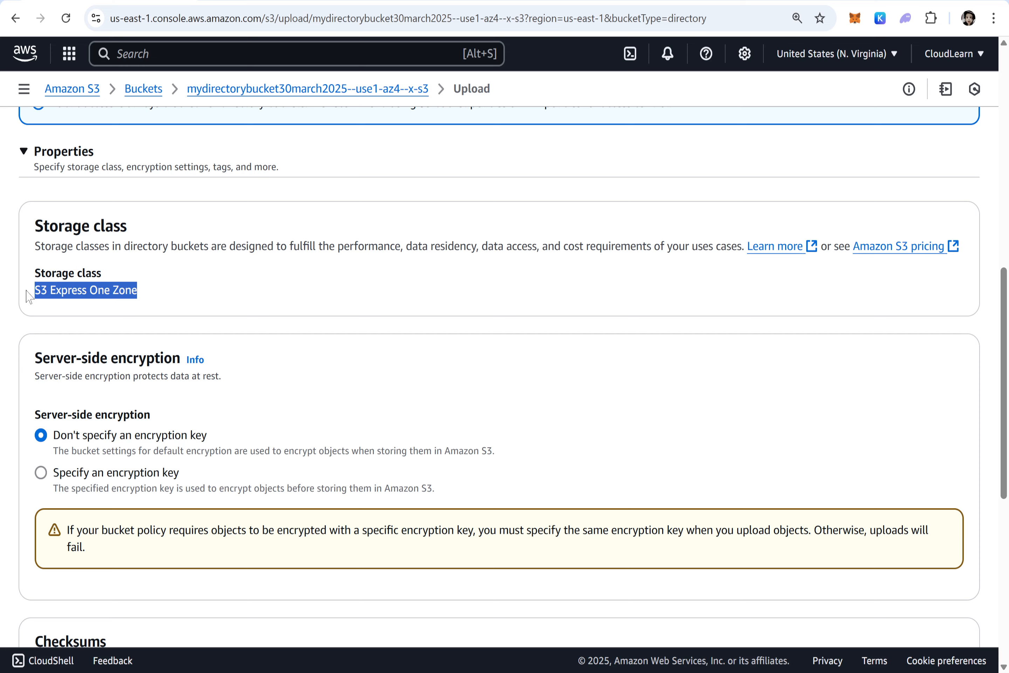
{"action": "scroll", "coordinate": [29, 296], "scroll_direction": "down", "scroll_amount": 10}
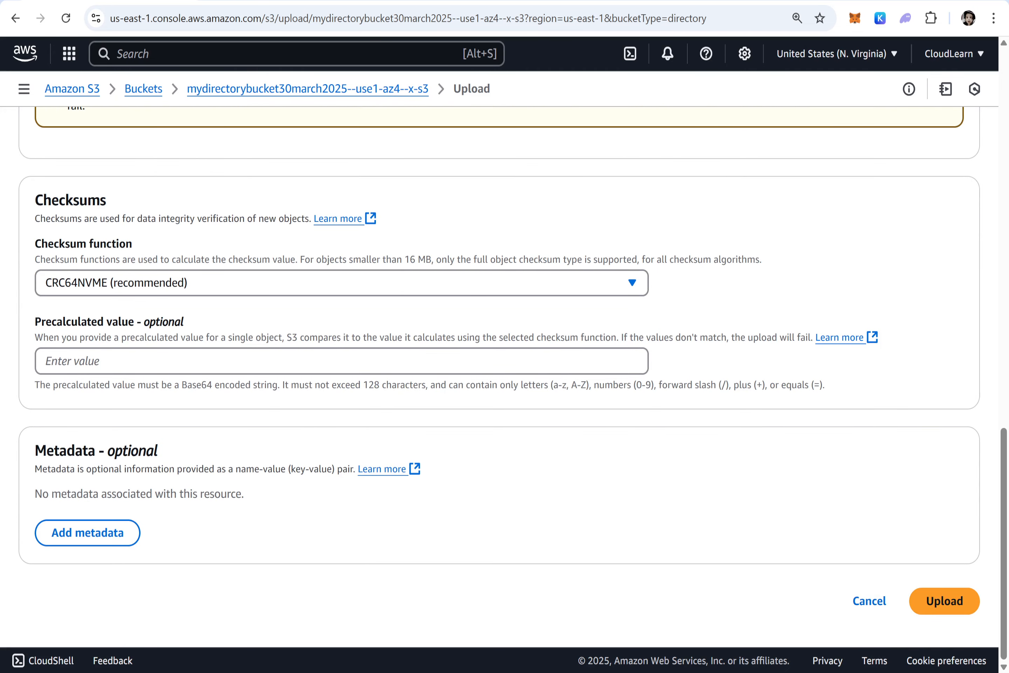
{"action": "left_click", "coordinate": [944, 602]}
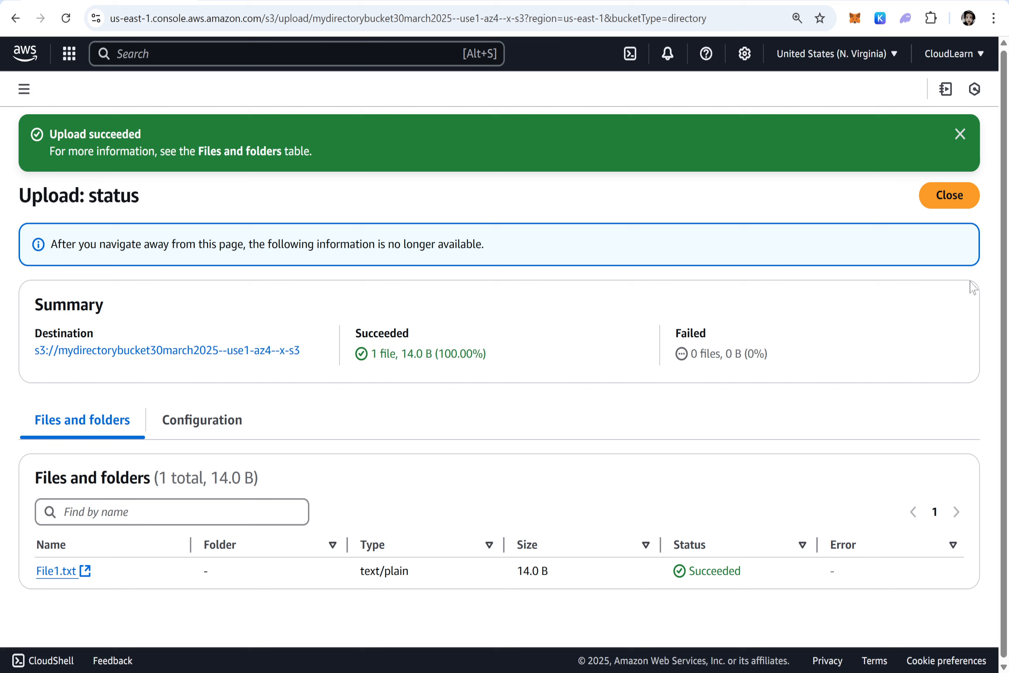
{"action": "left_click", "coordinate": [958, 207]}
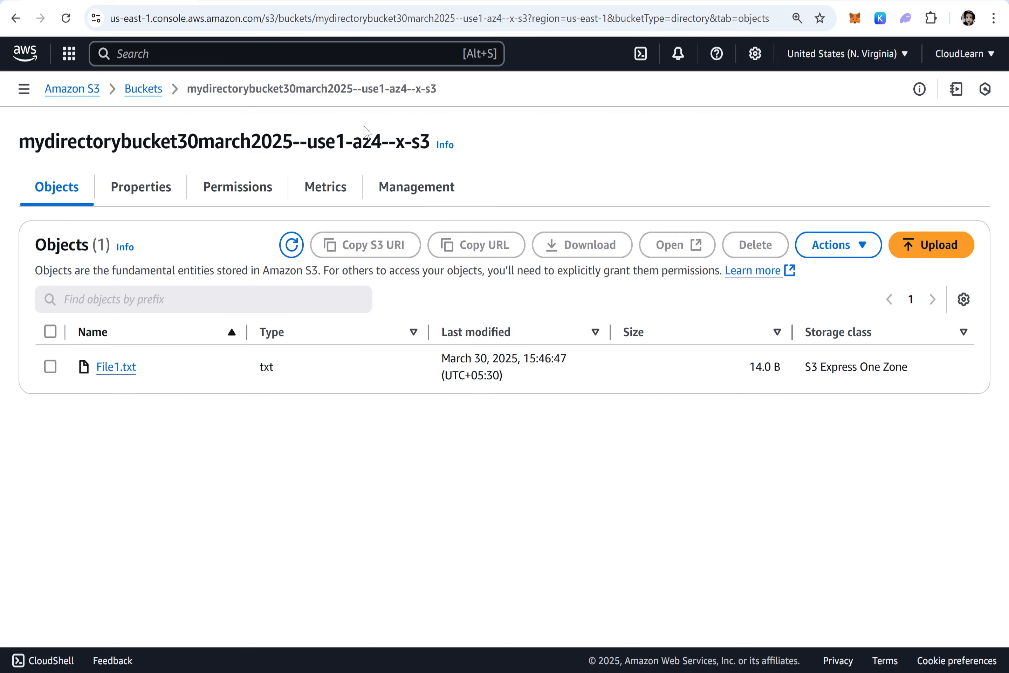
Return to the list of directory buckets and go to the AWS console home page.
{"action": "left_click", "coordinate": [146, 89]}
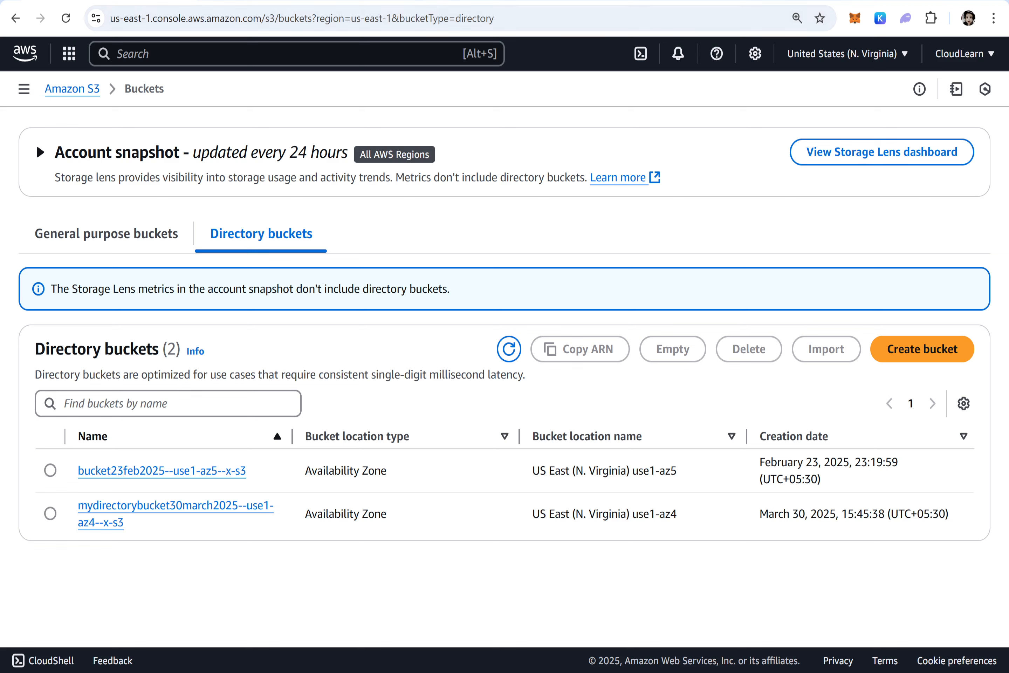
{"action": "left_click", "coordinate": [21, 51]}
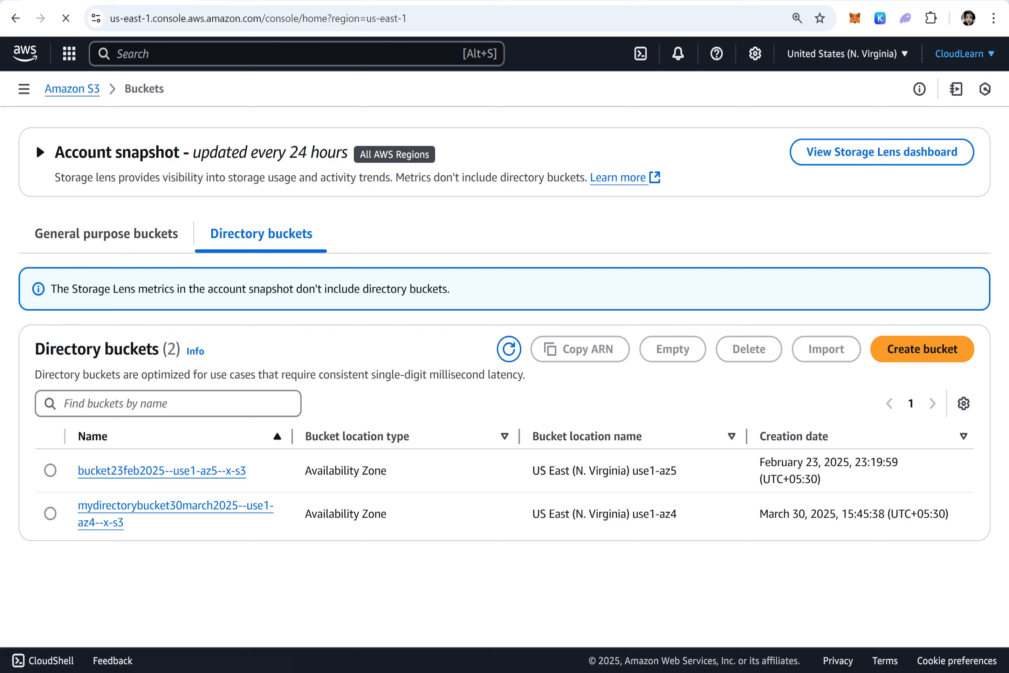